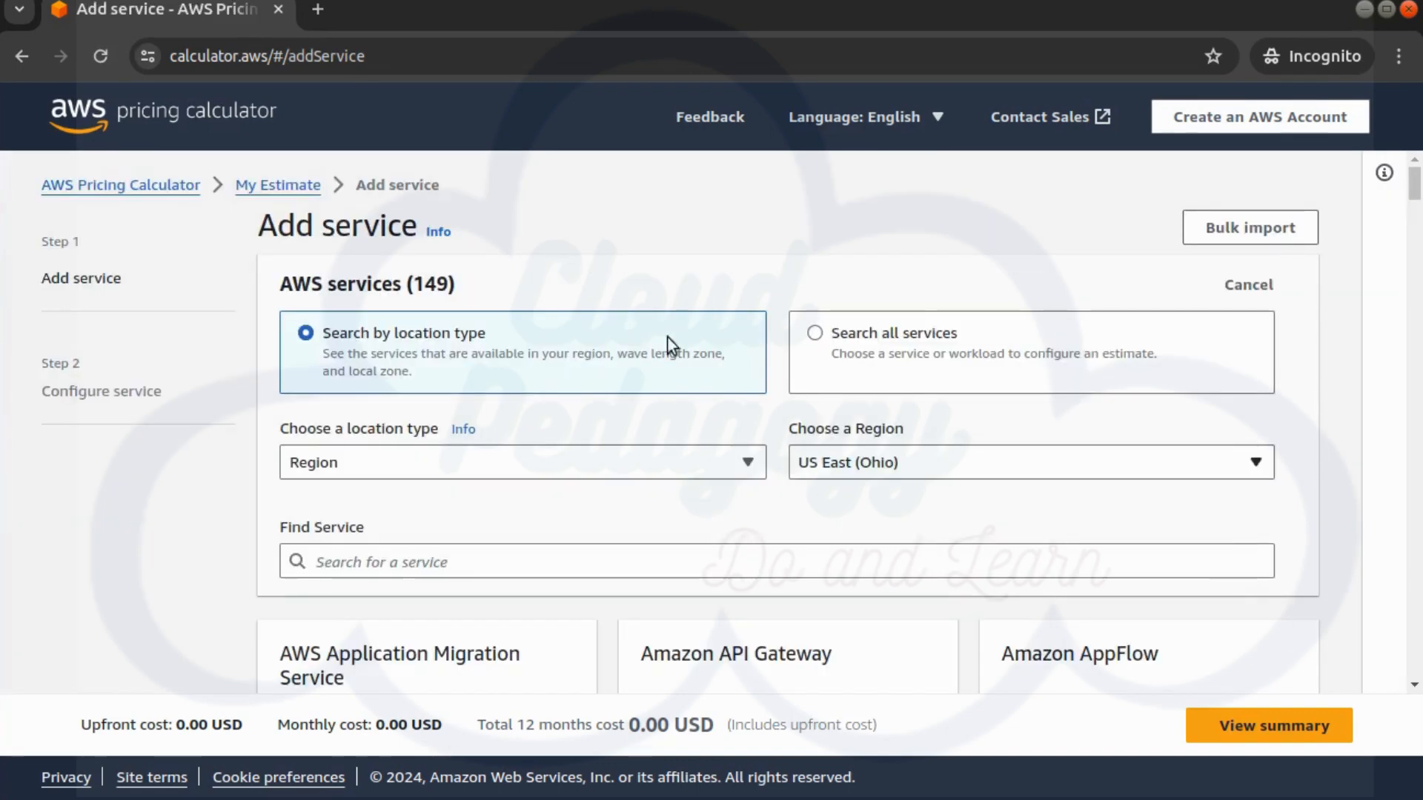
Create a group named cp-CurrentCost in My Estimate.
left_click(296, 191)
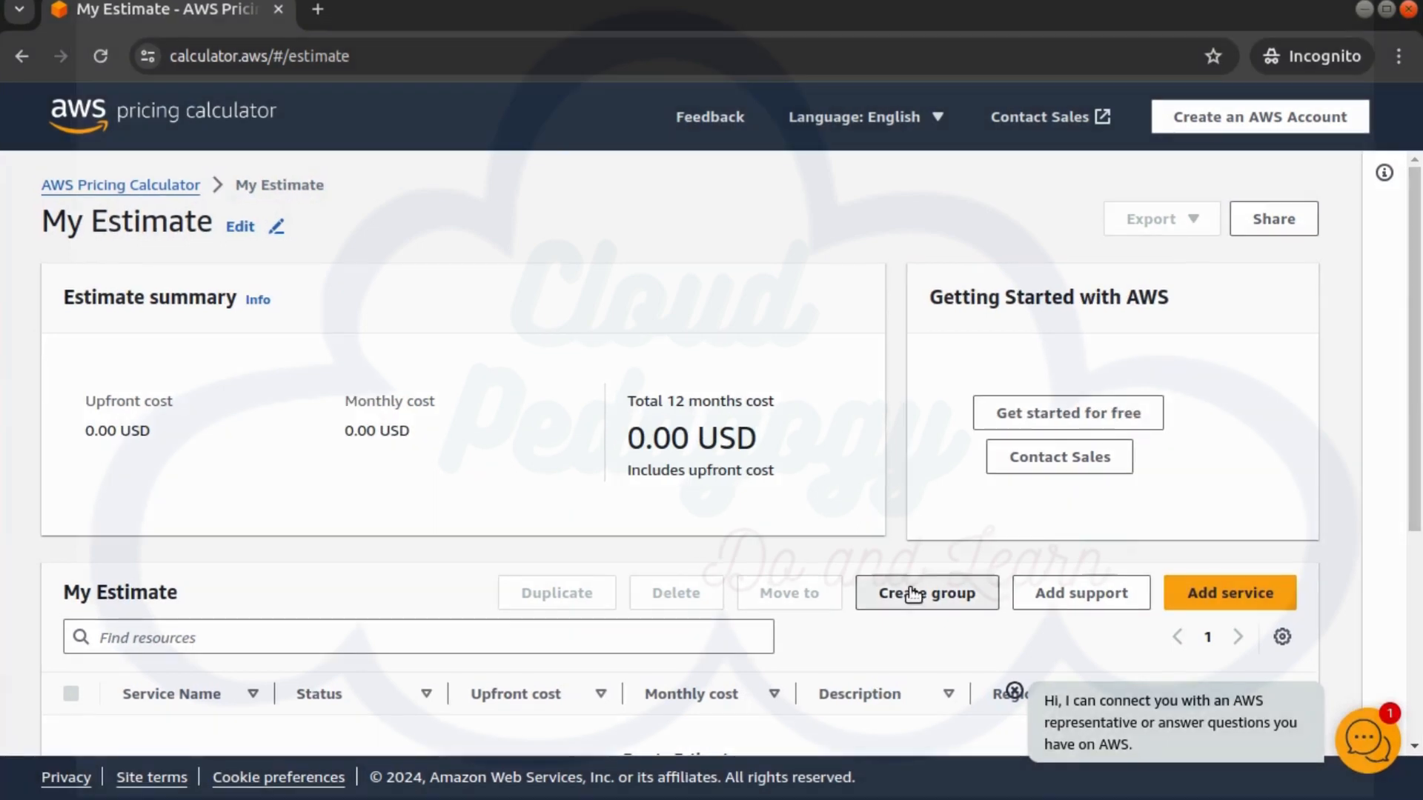
left_click(913, 593)
type("cp-CurrentCost")
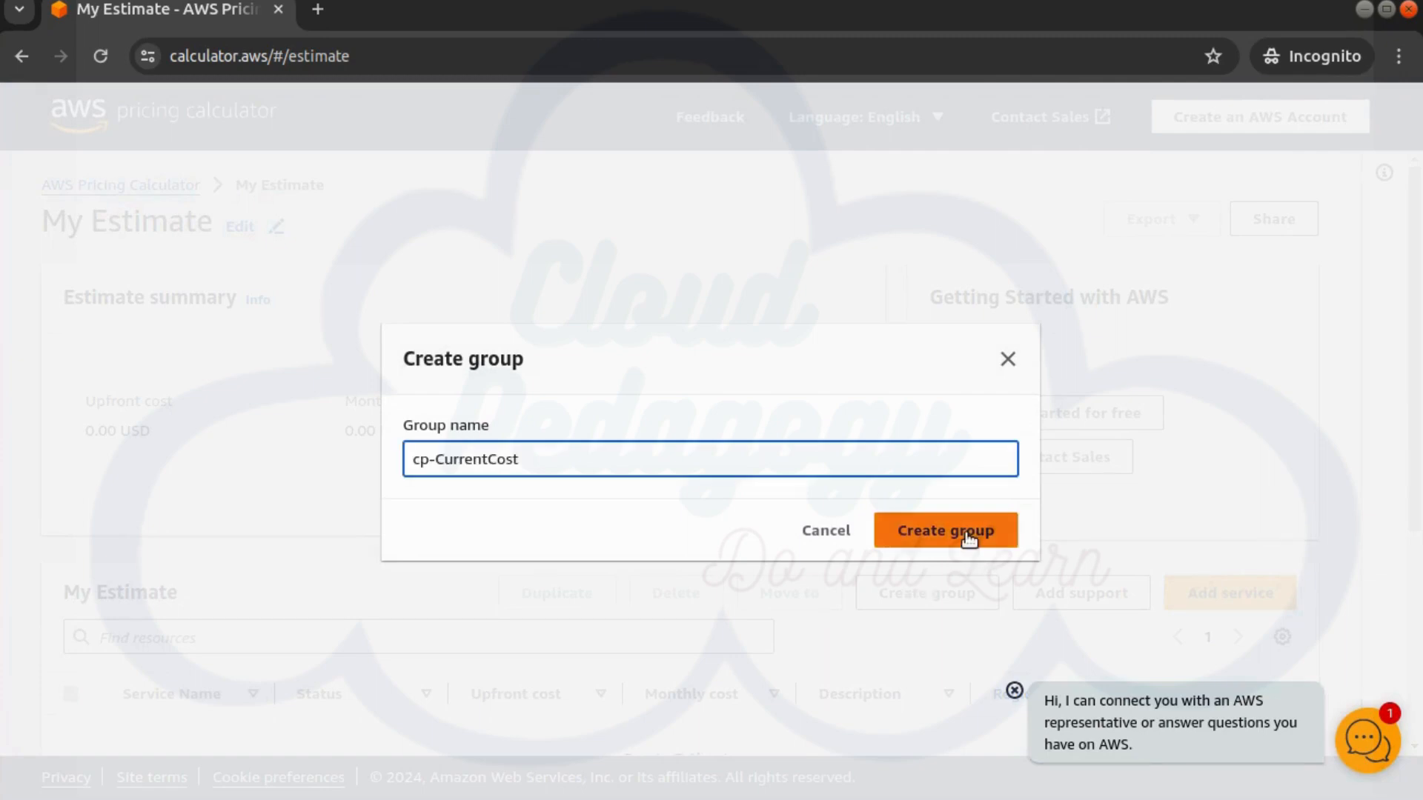
left_click(968, 530)
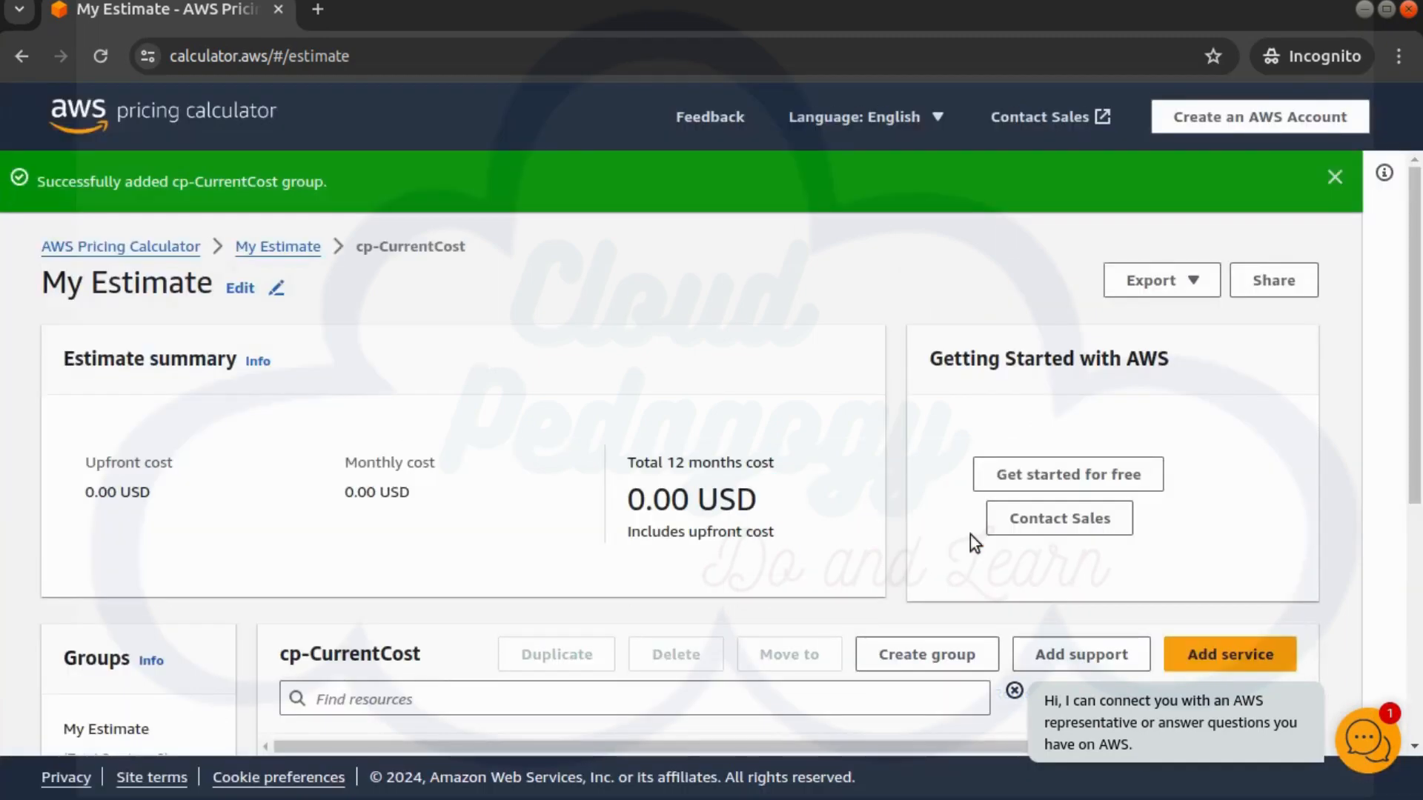
scroll(972, 553, "down", 3)
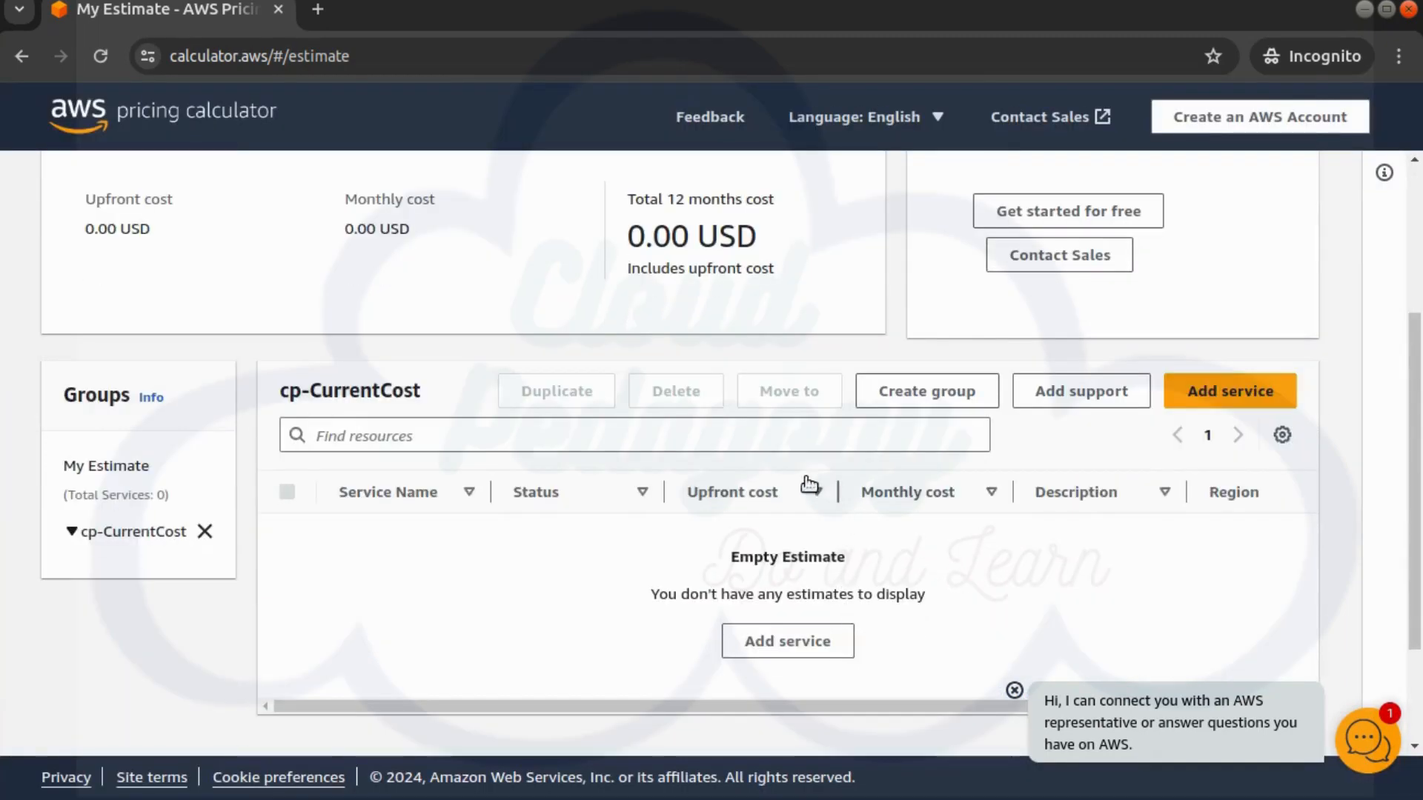
scroll(348, 266, "up", 4)
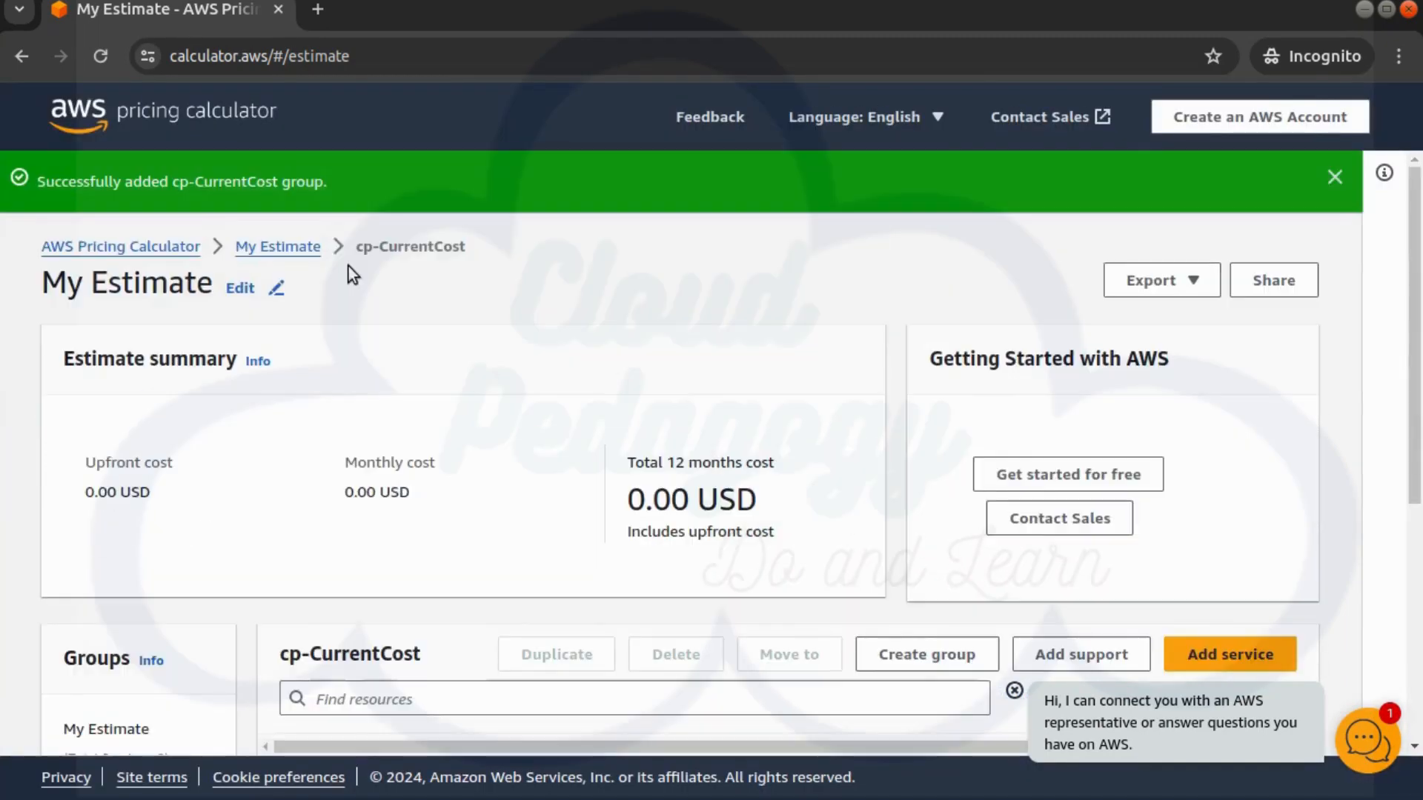
Return to the top level of My Estimate and create a second group named cp-ProposedCost.
left_click(278, 246)
scroll(1223, 645, "down", 4)
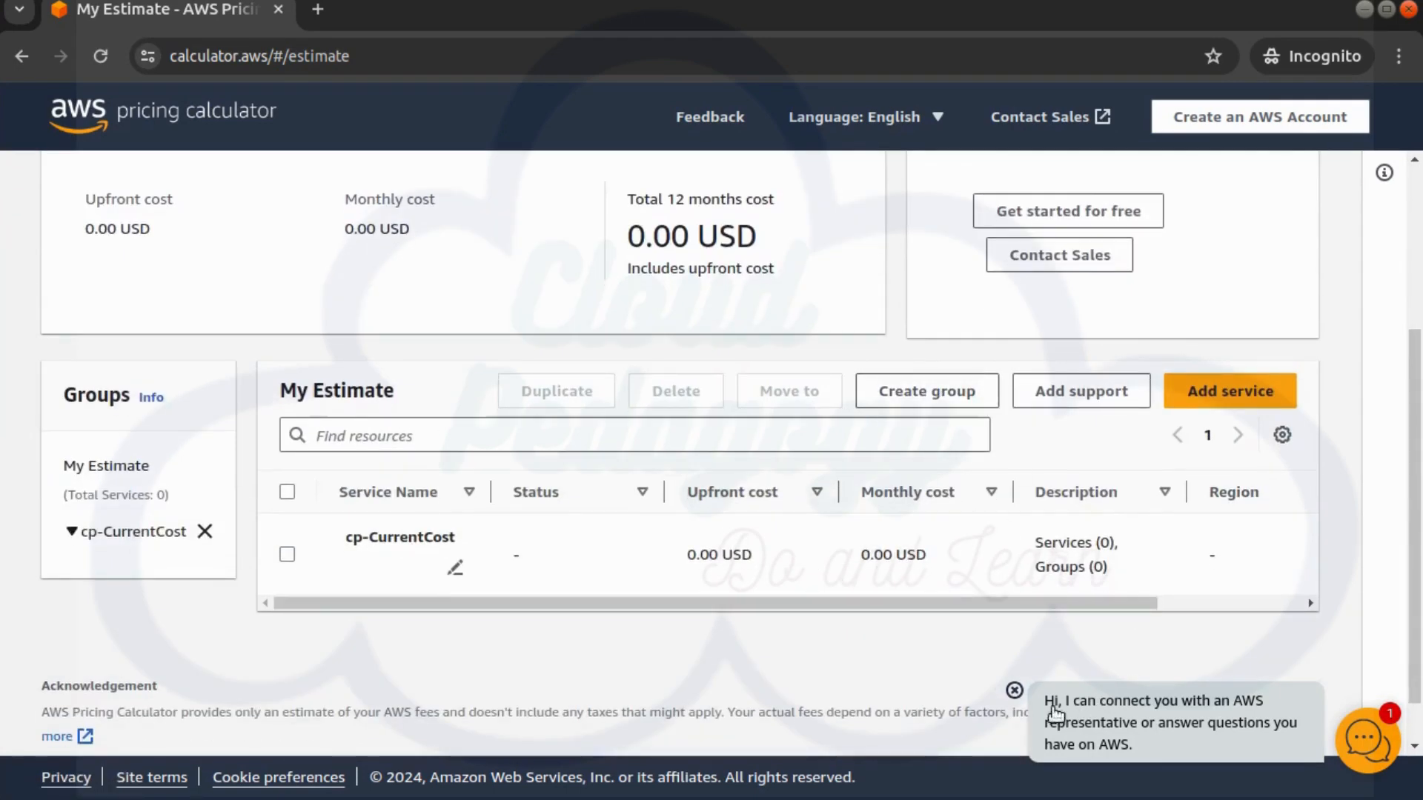
left_click(1015, 691)
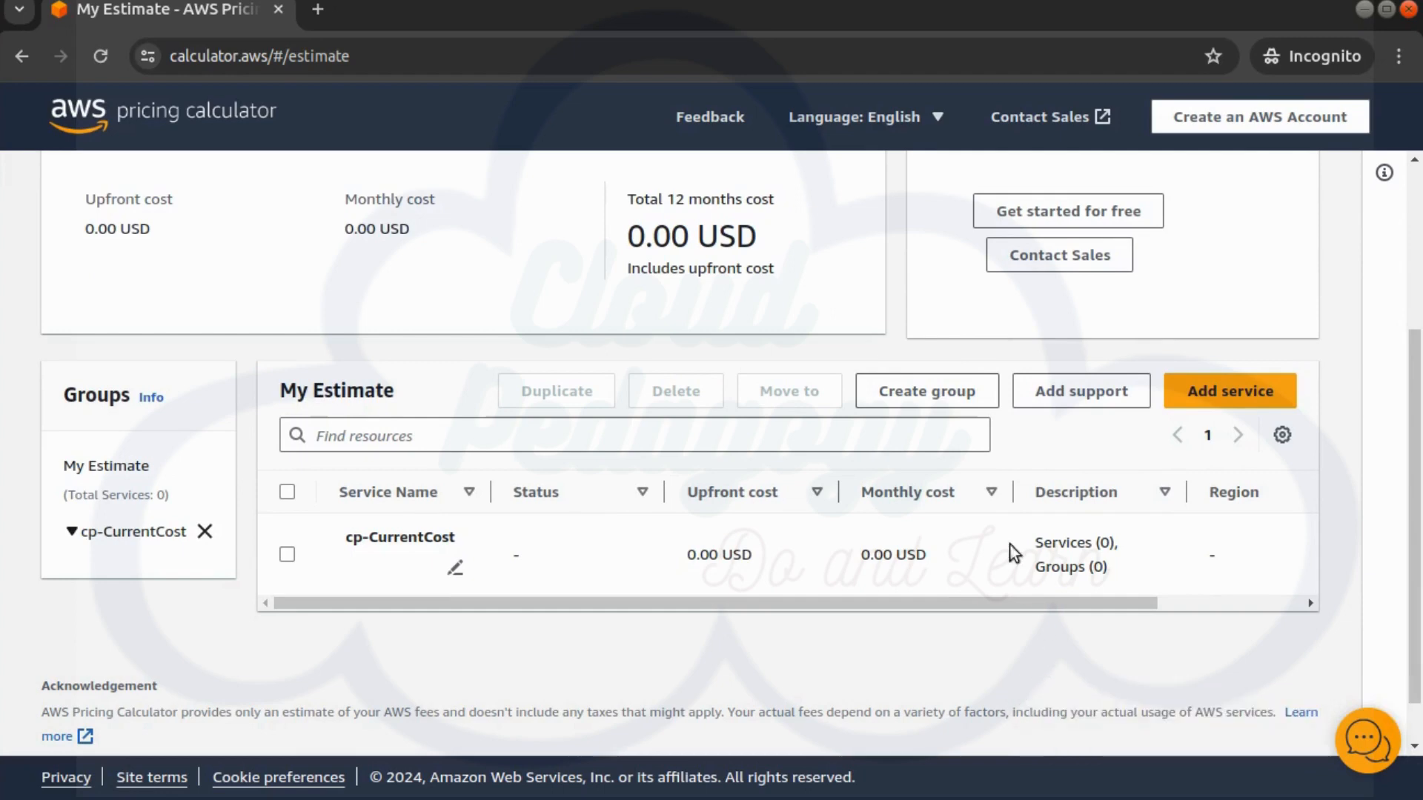
left_click(963, 389)
type("cp-ProposedCost")
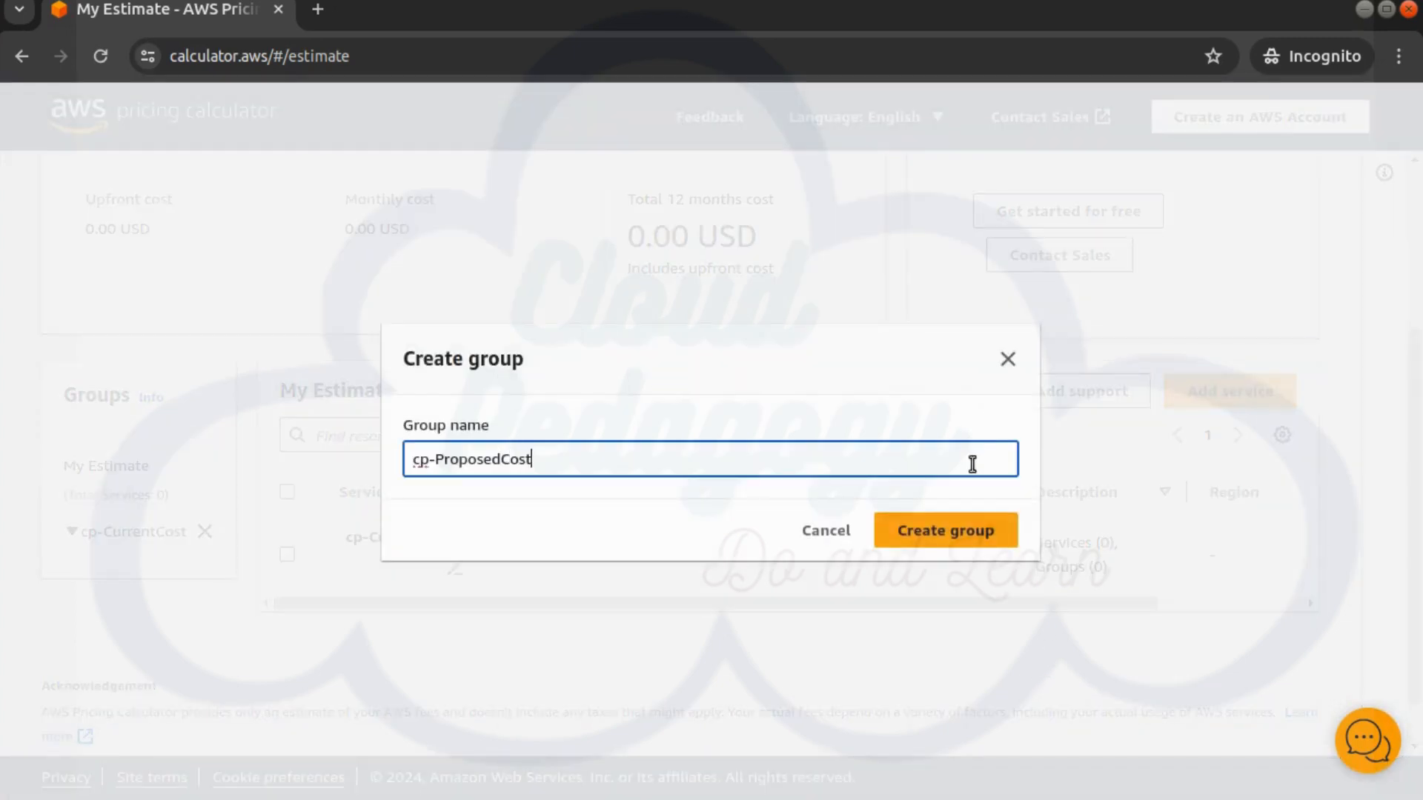
left_click(956, 543)
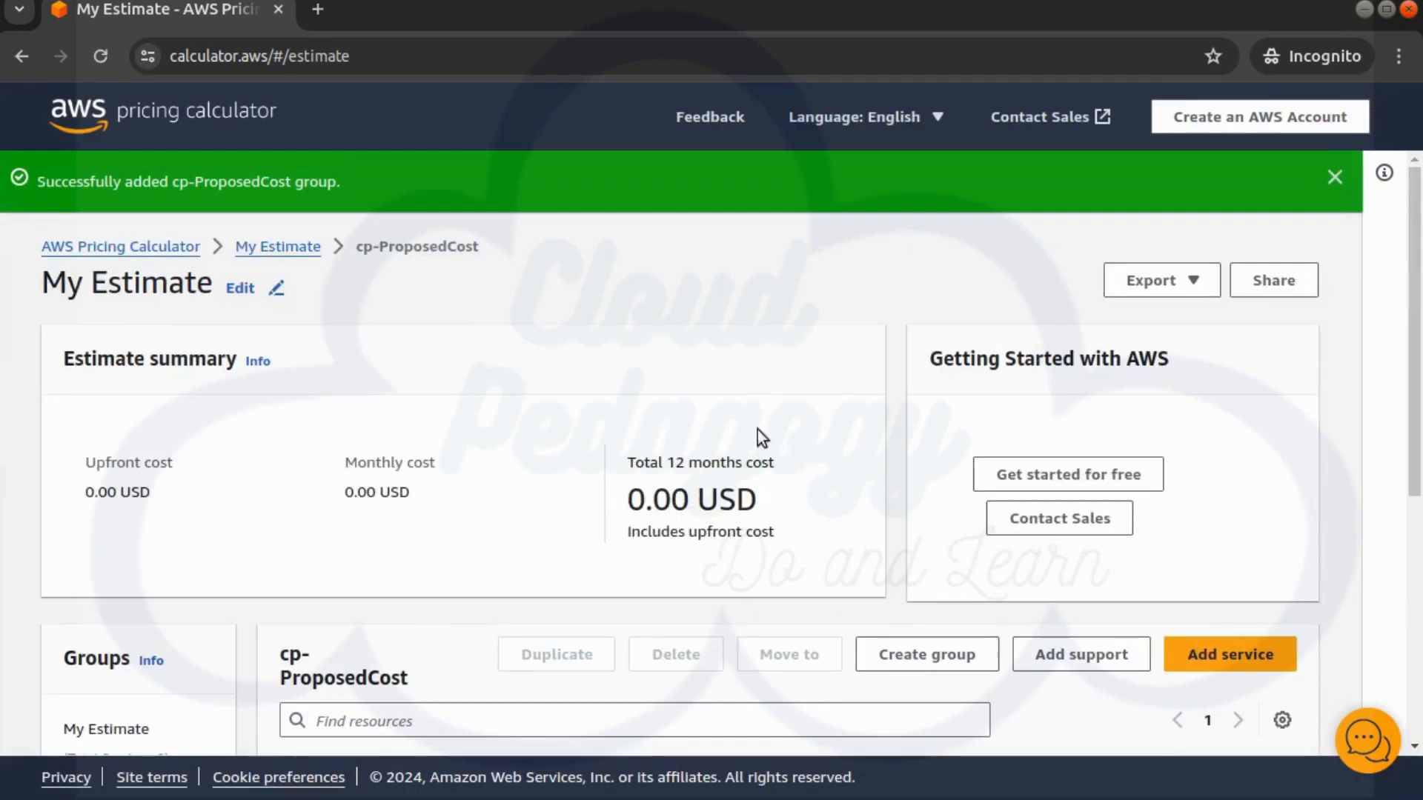
In the cp-CurrentCost group, start adding a service, search for ec2 and open the Amazon EC2 configuration.
left_click(276, 249)
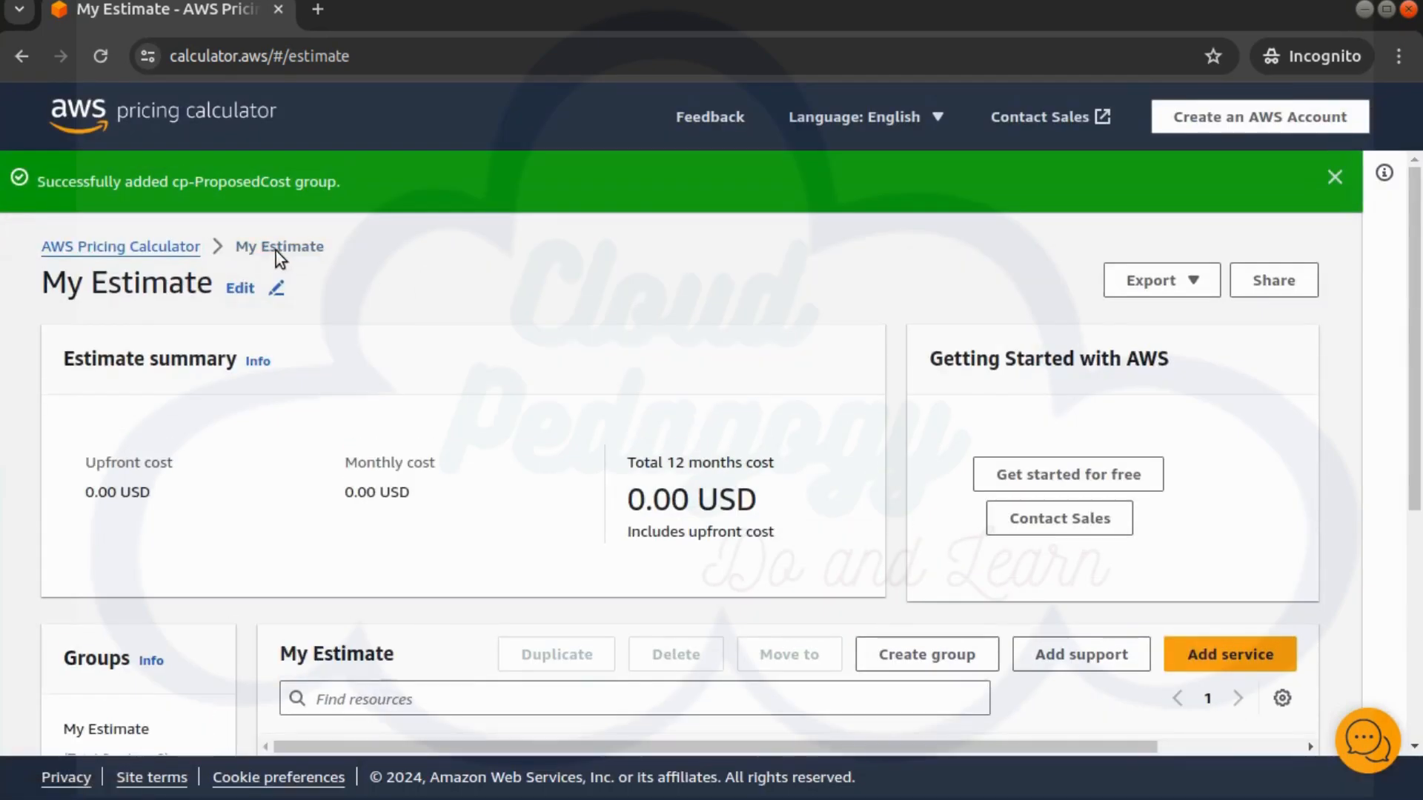
scroll(705, 631, "down", 5)
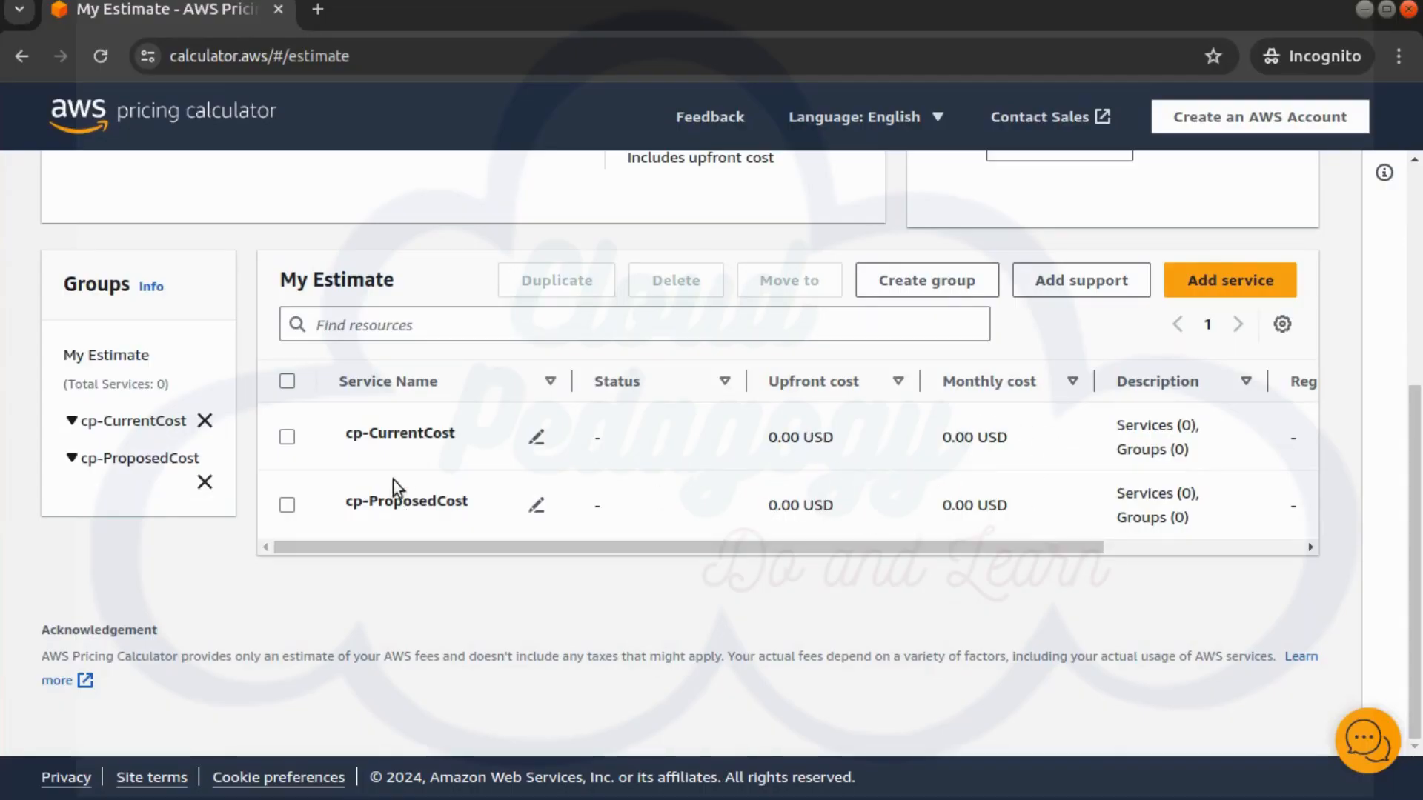
left_click(401, 436)
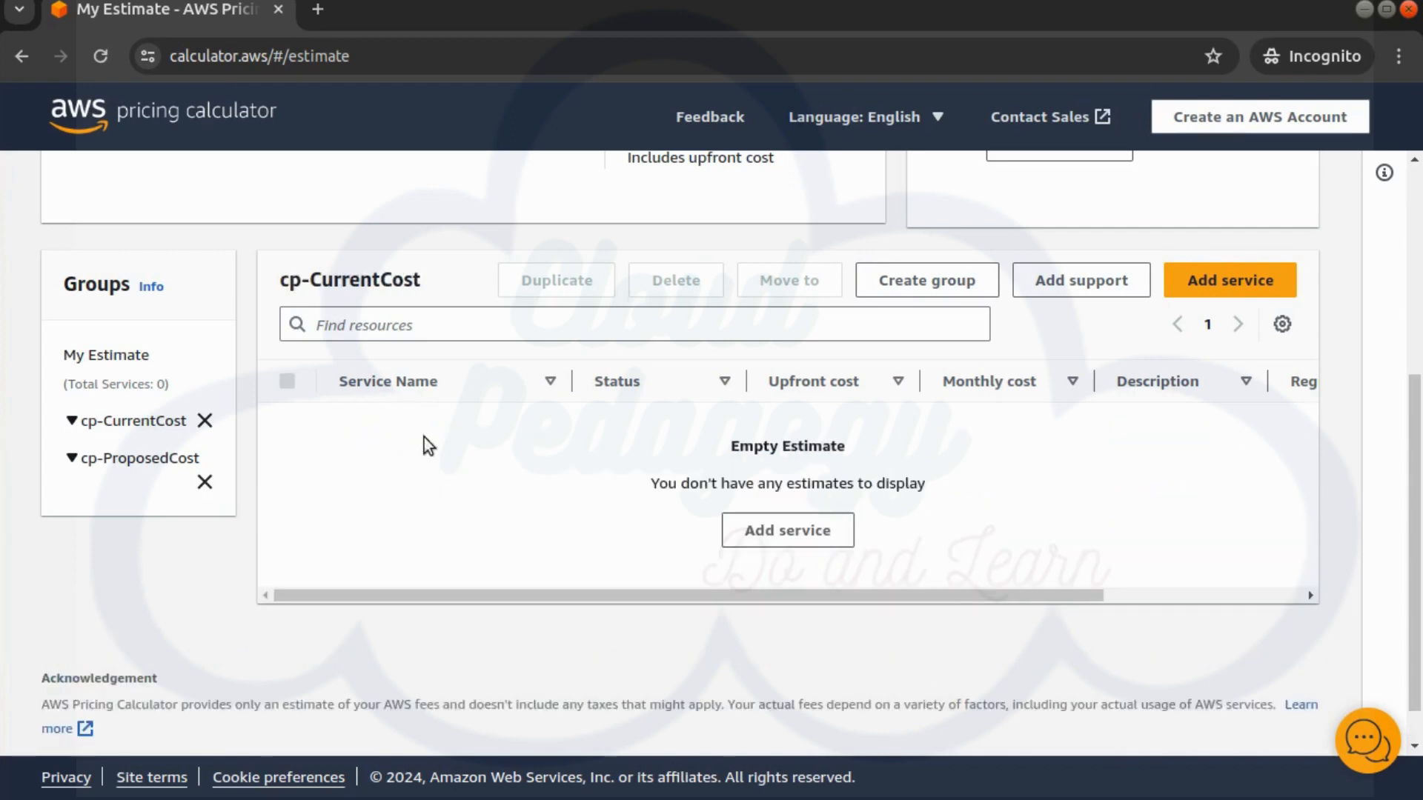
left_click(1258, 290)
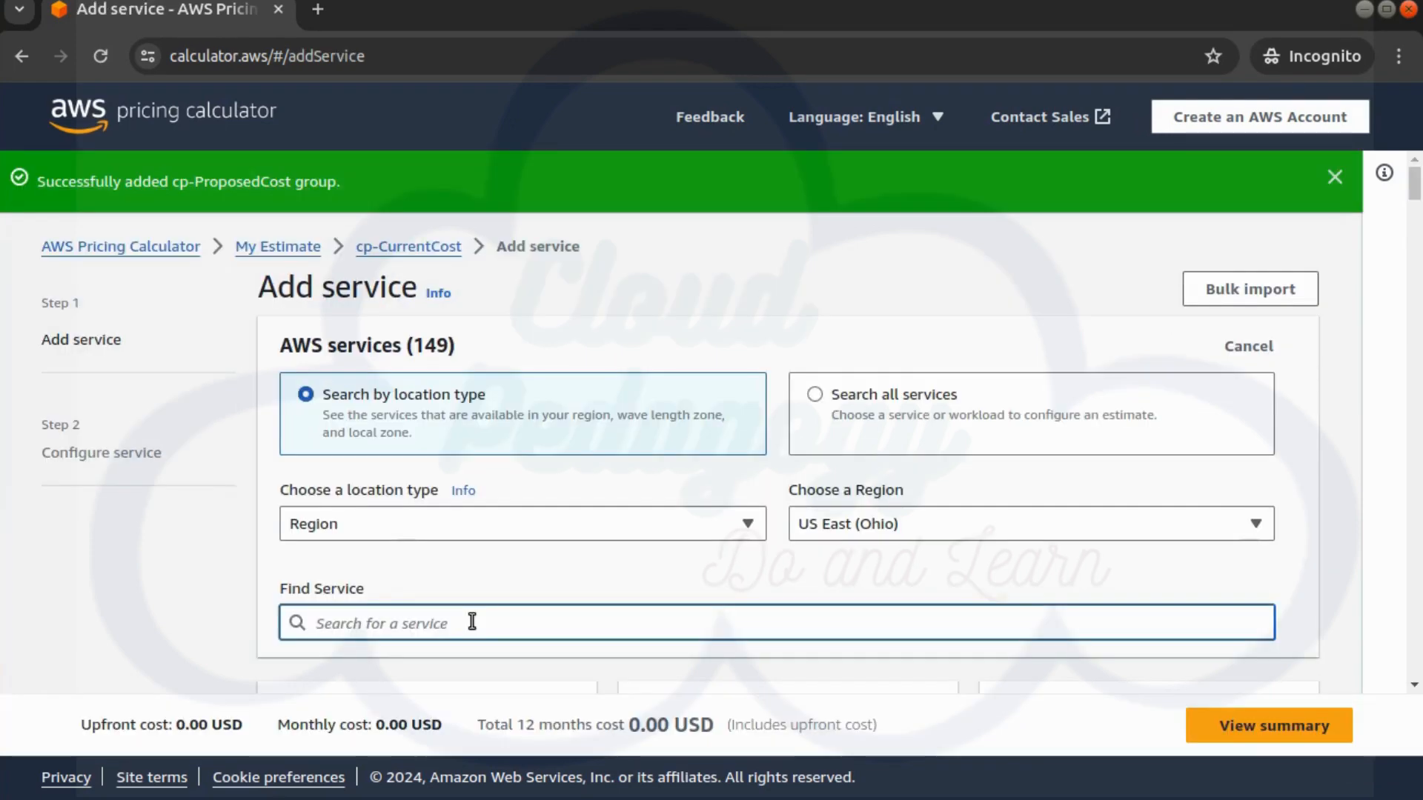
type("ec2")
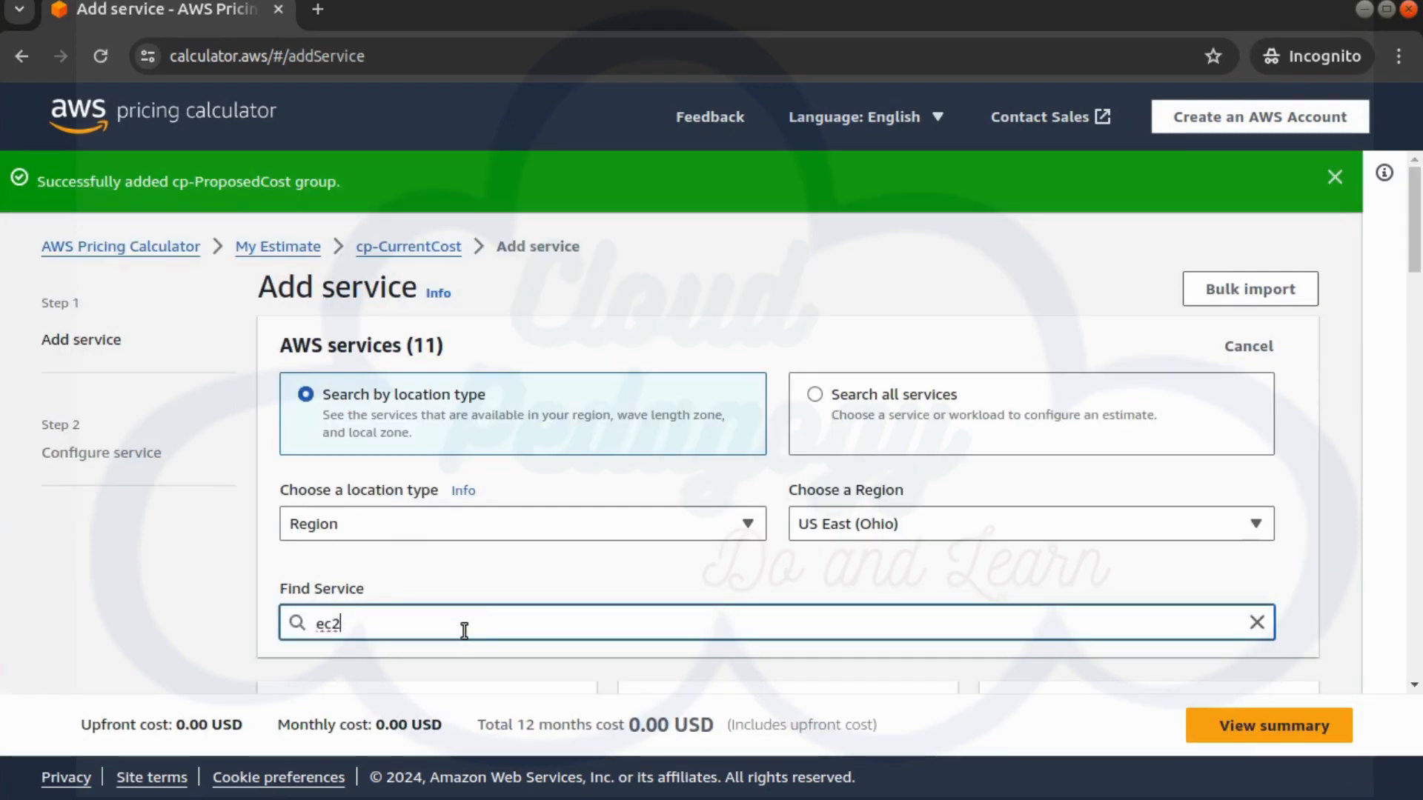
scroll(463, 648, "down", 3)
scroll(462, 648, "down", 5)
scroll(474, 563, "up", 6)
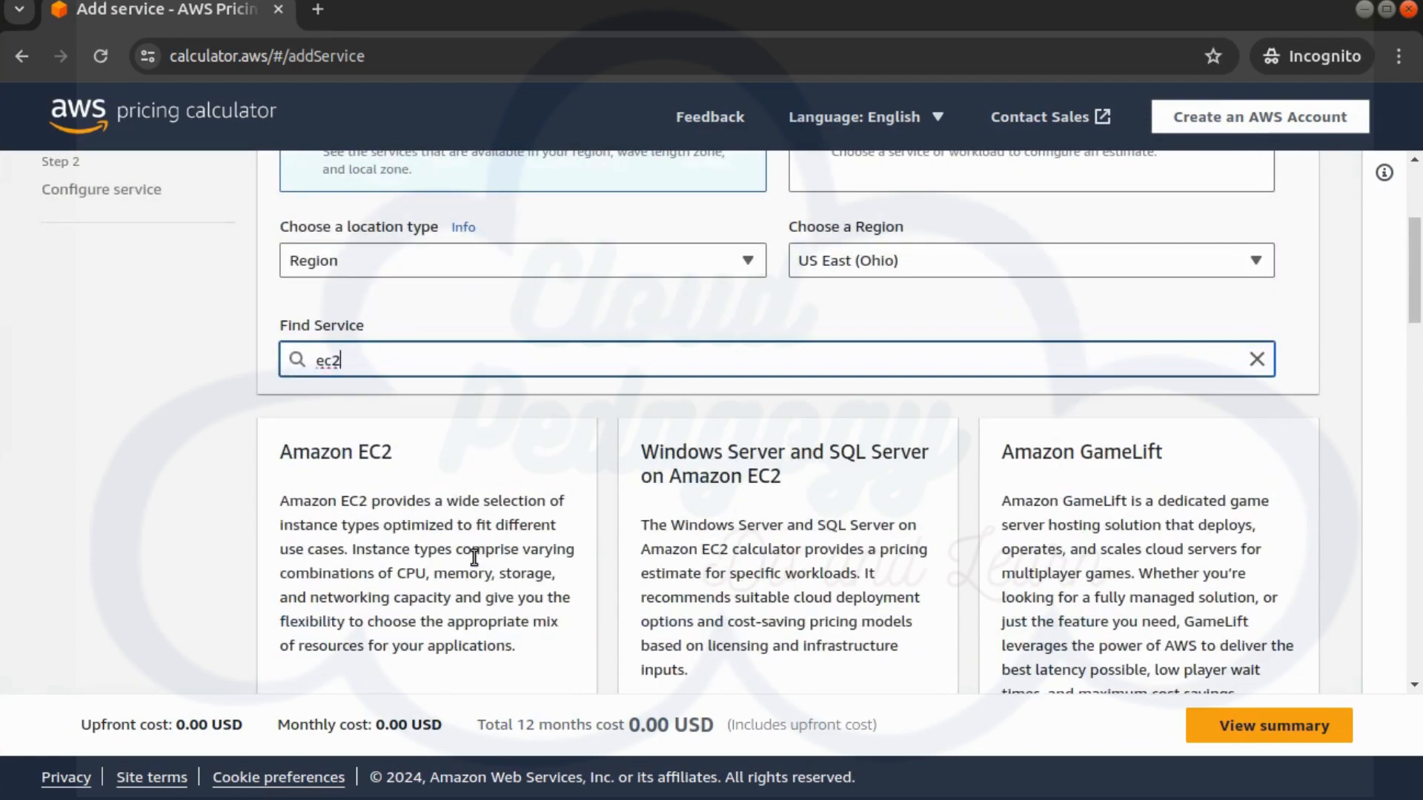
scroll(471, 550, "down", 4)
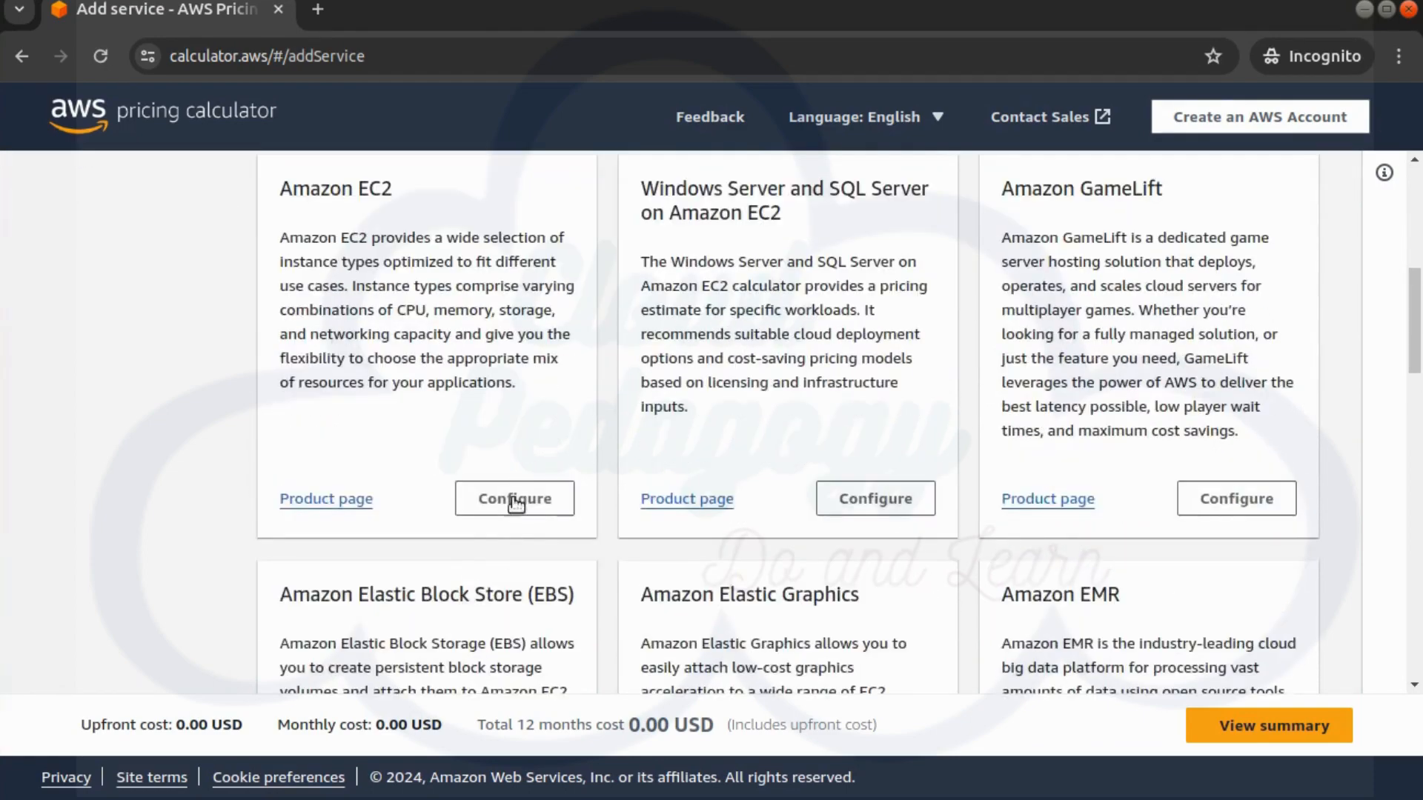
left_click(513, 498)
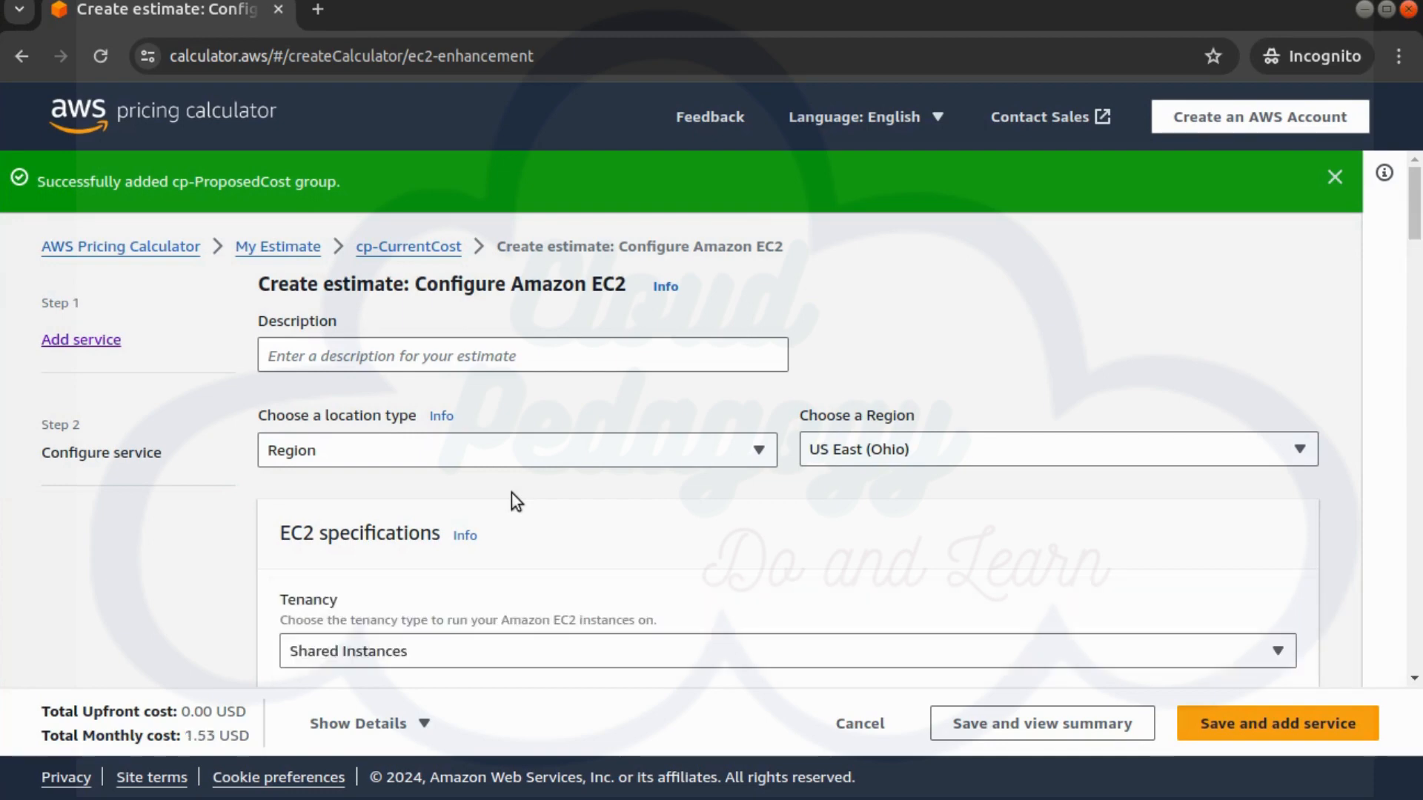
Describe the EC2 estimate as cp-Ec2-CurrentEstimate and set its region to US East (N. Virginia).
left_click(473, 346)
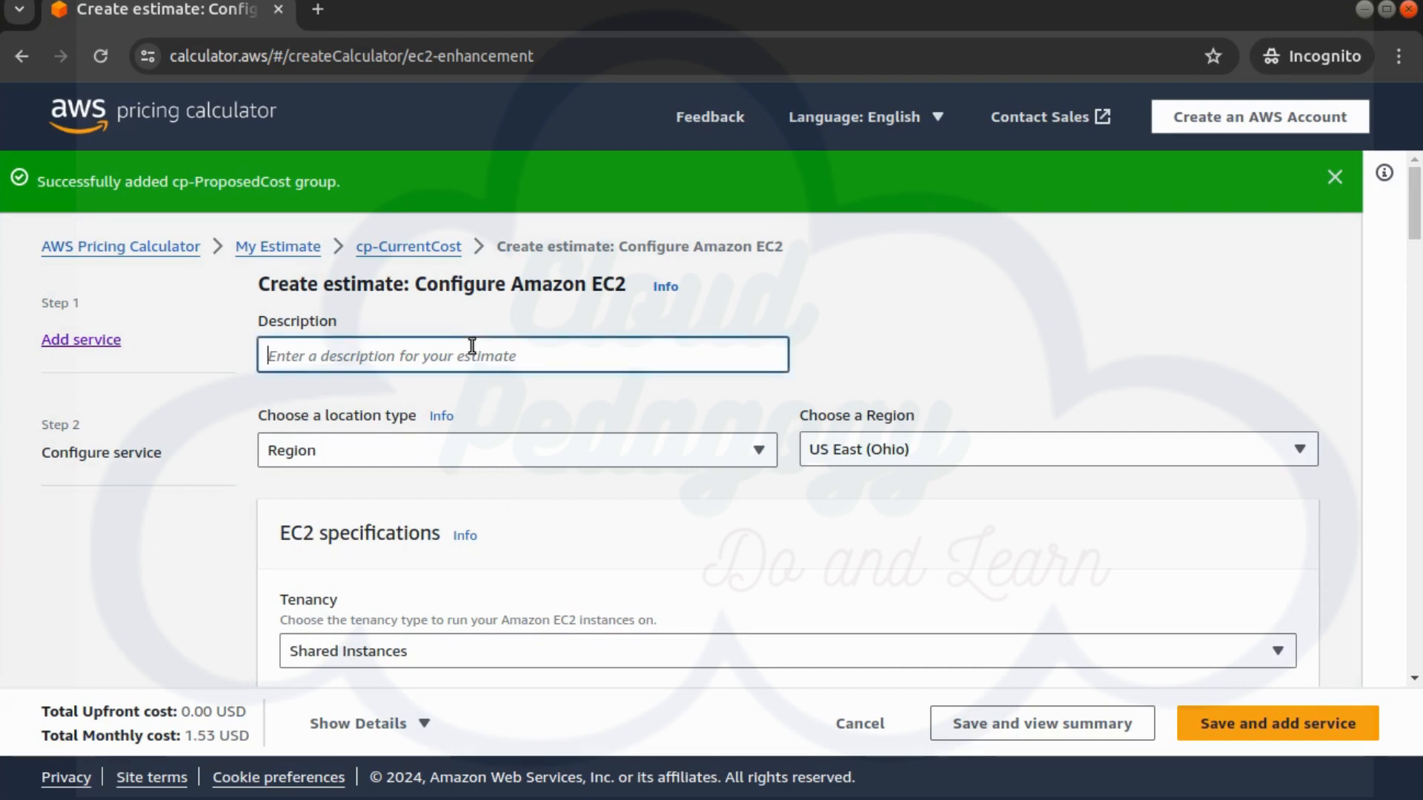
type("cp-")
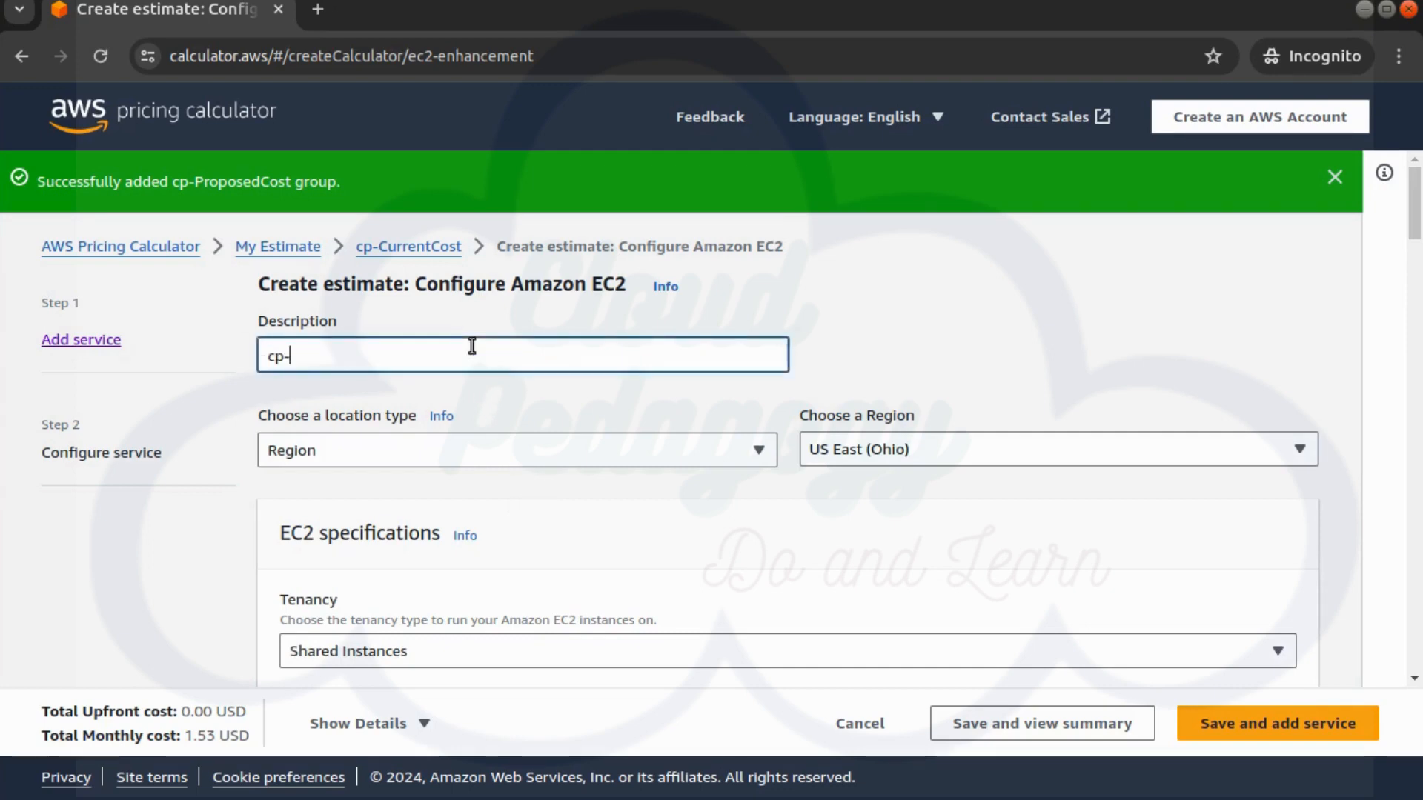
type("Ec2-CurrentEstimate")
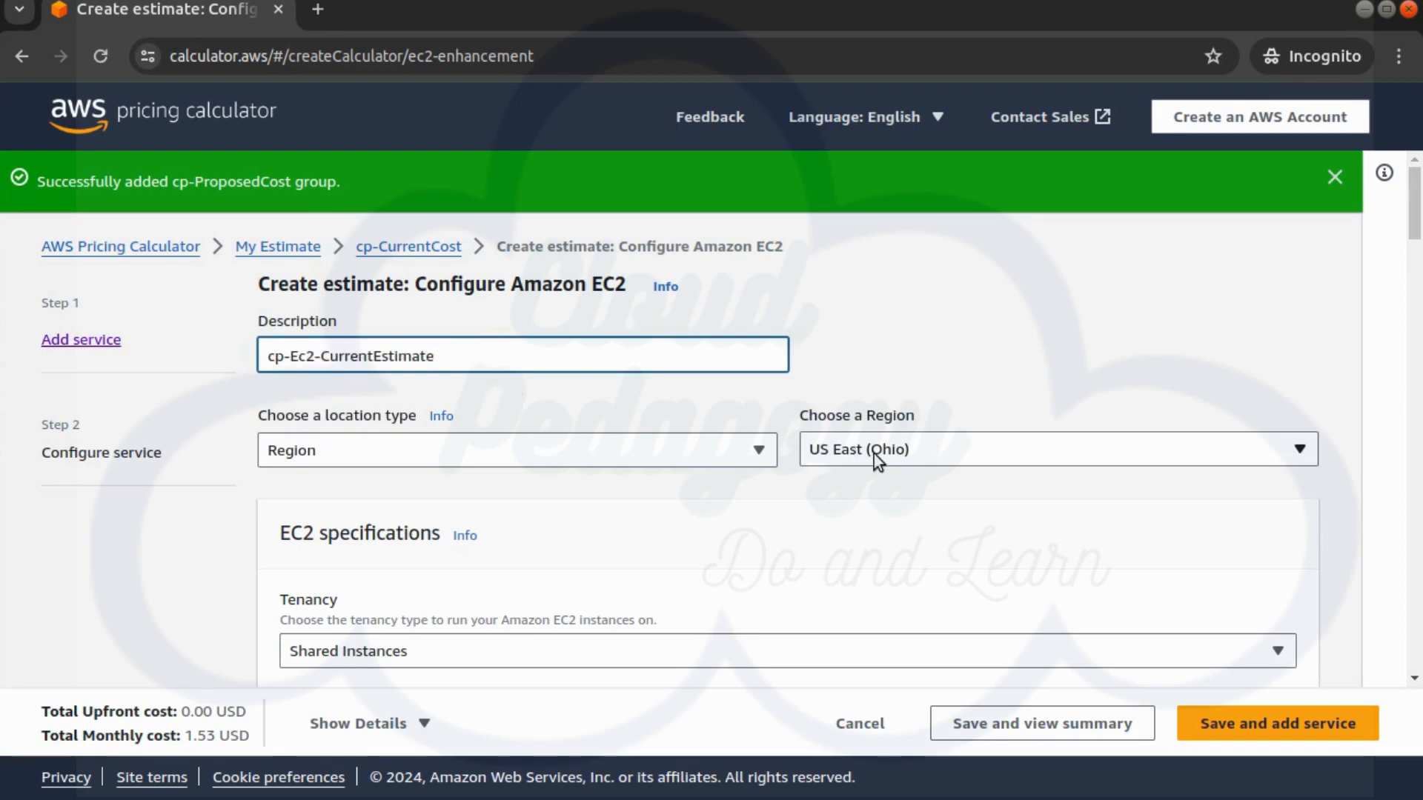
left_click(885, 454)
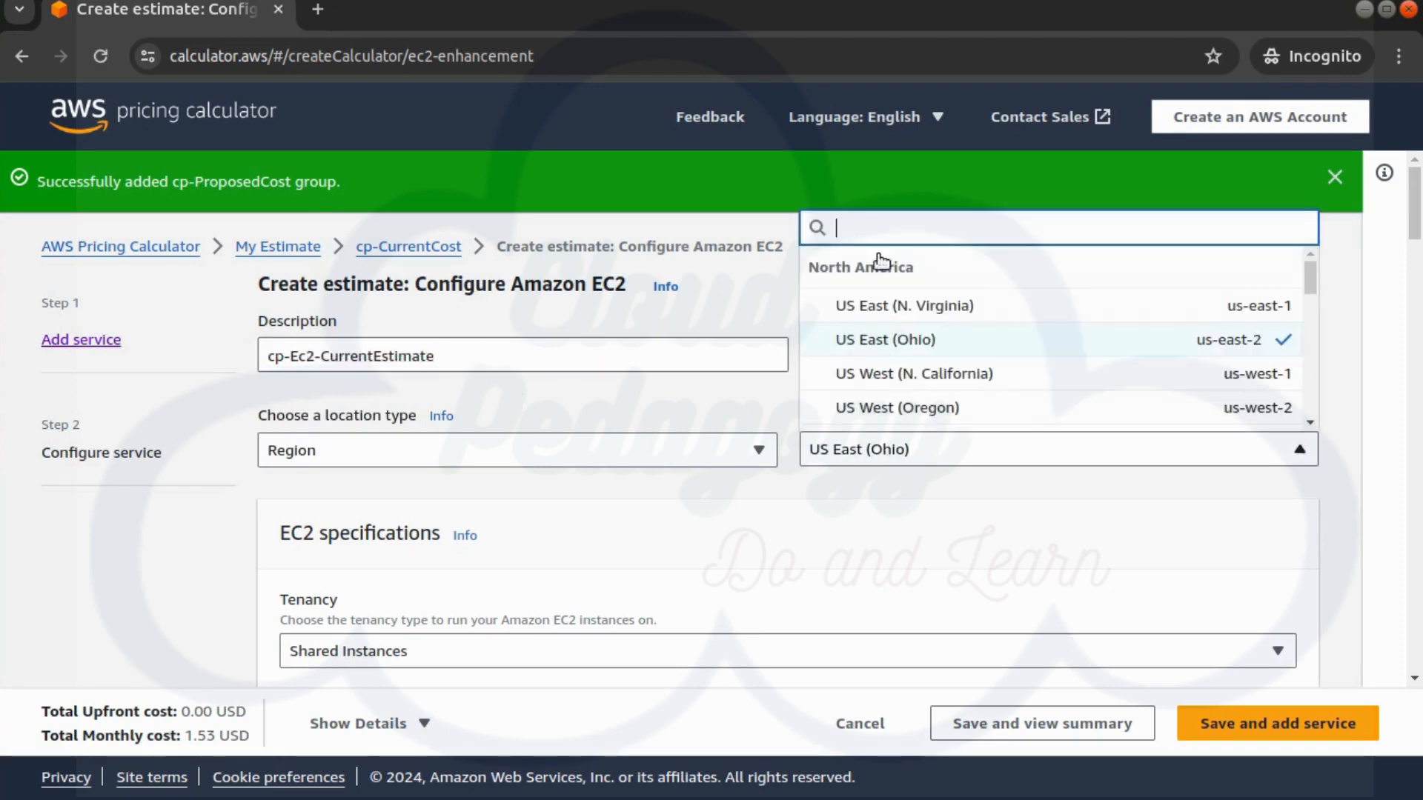
left_click(906, 309)
Review the default EC2 specifications and instance list, keep t4g.nano, and save the service to the cp-CurrentCost group.
scroll(669, 533, "down", 2)
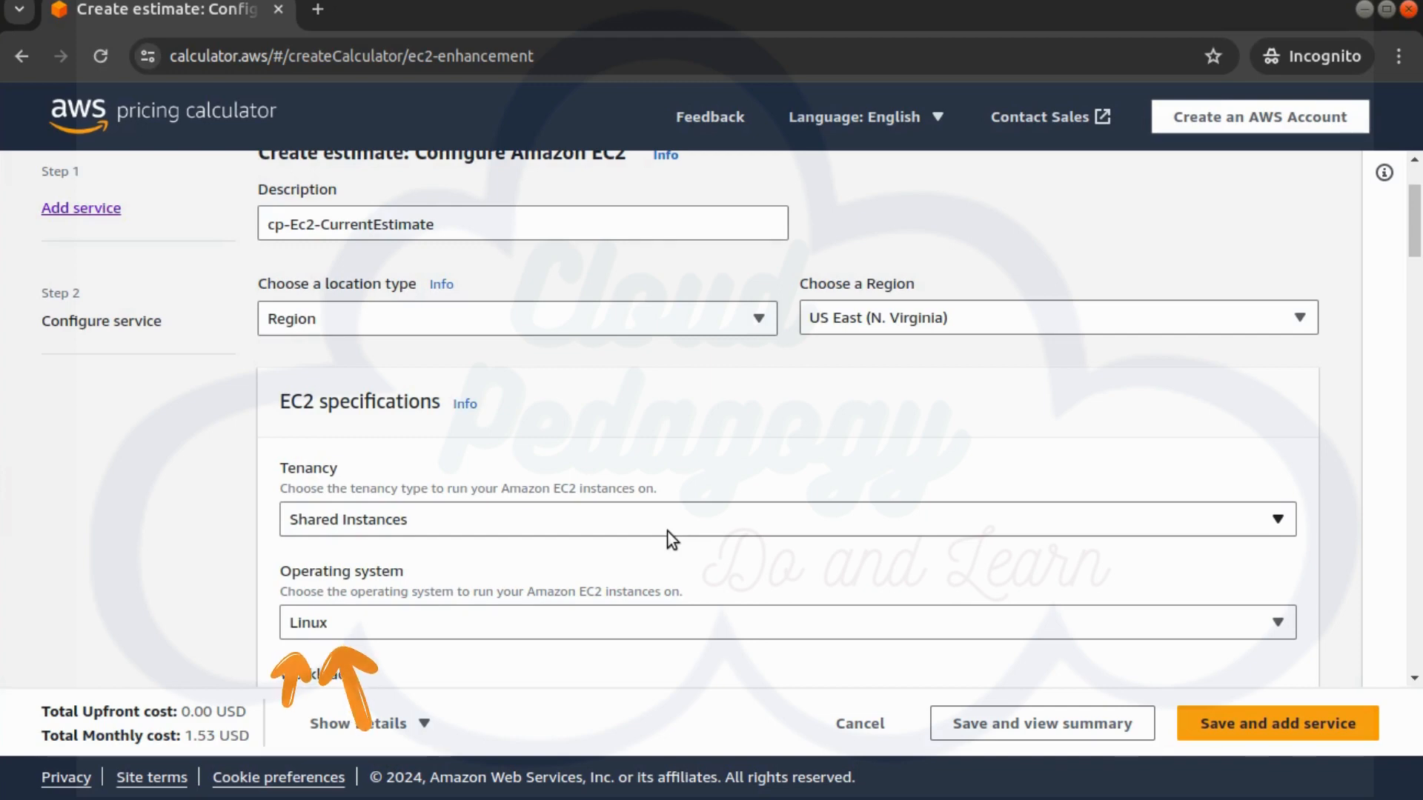
scroll(566, 484, "down", 3)
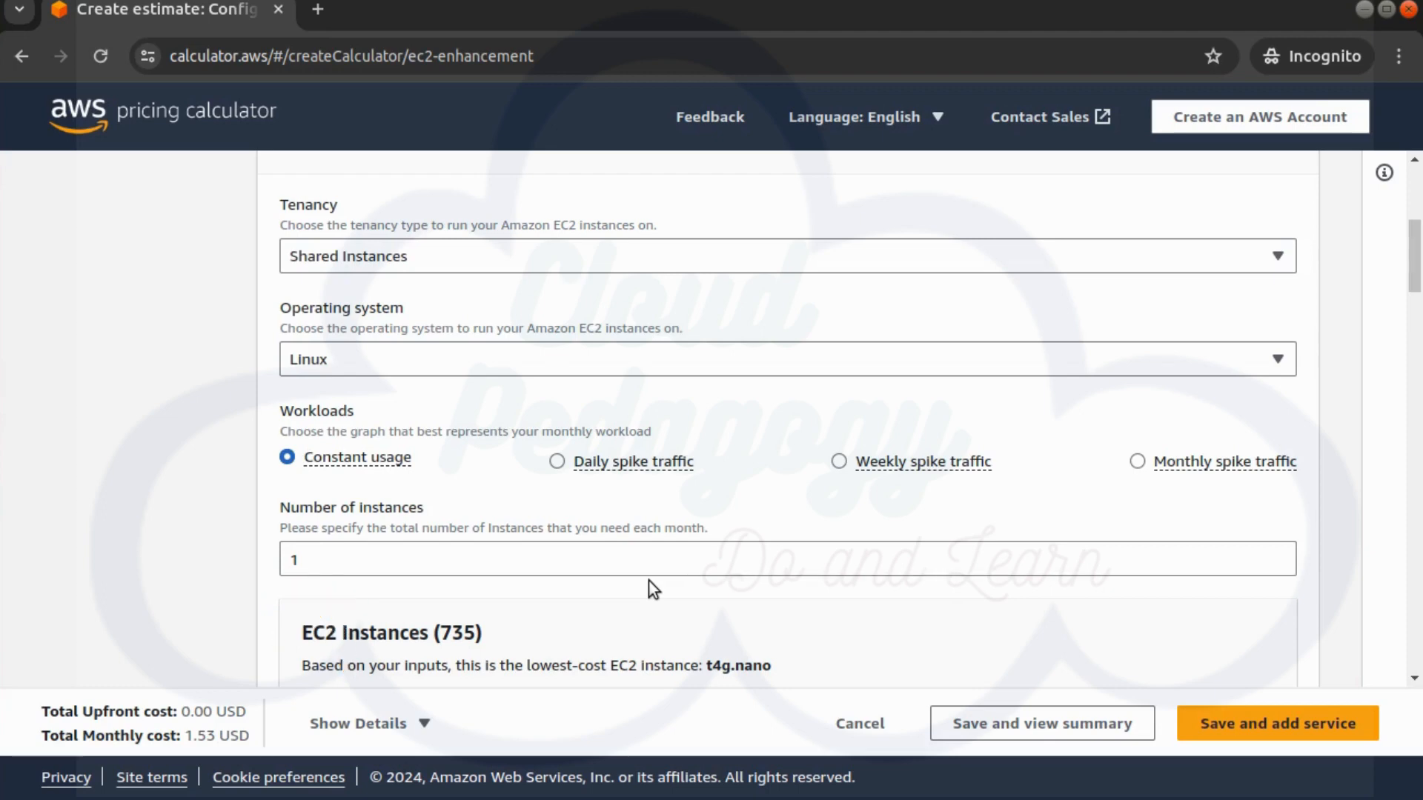
scroll(650, 582, "down", 8)
scroll(652, 583, "down", 4)
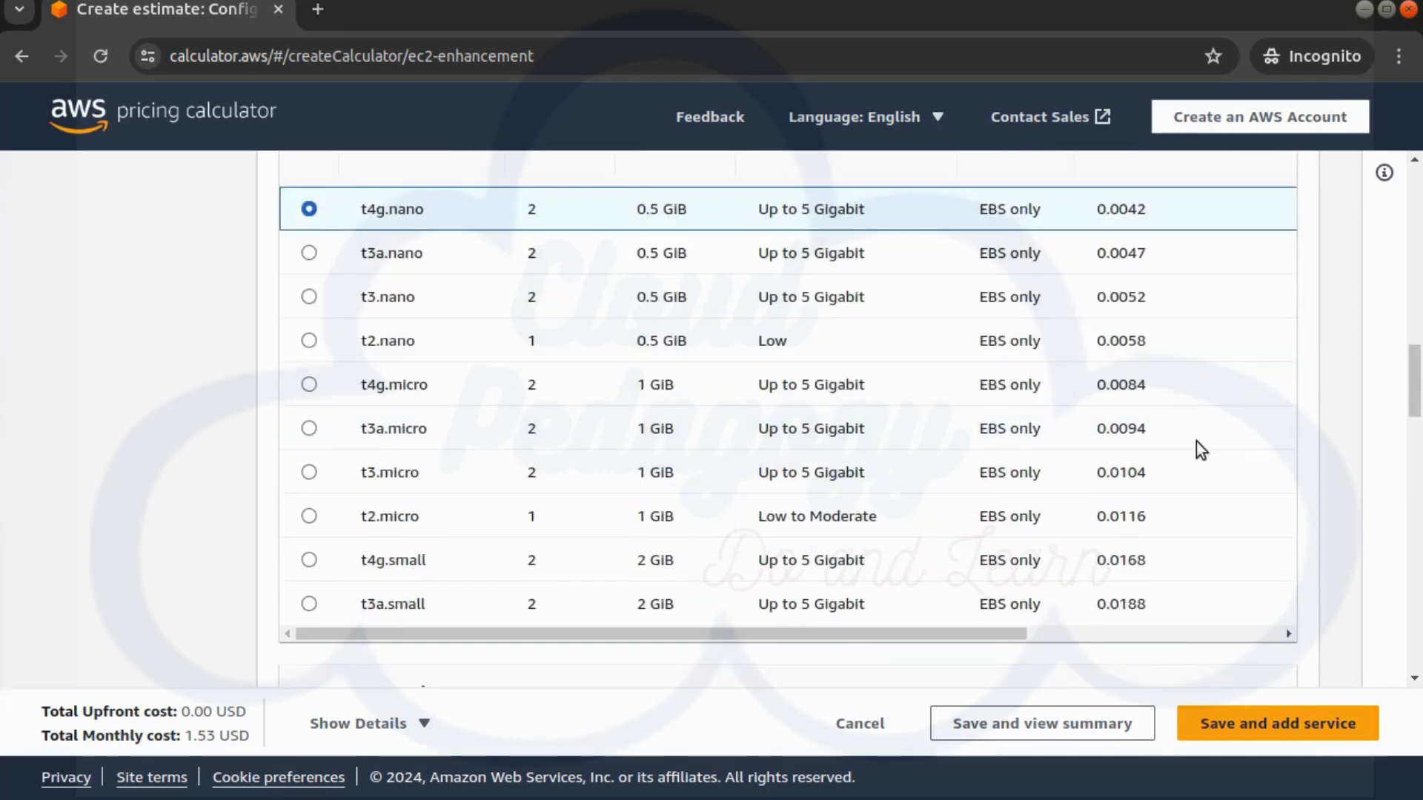
scroll(1196, 442, "up", 5)
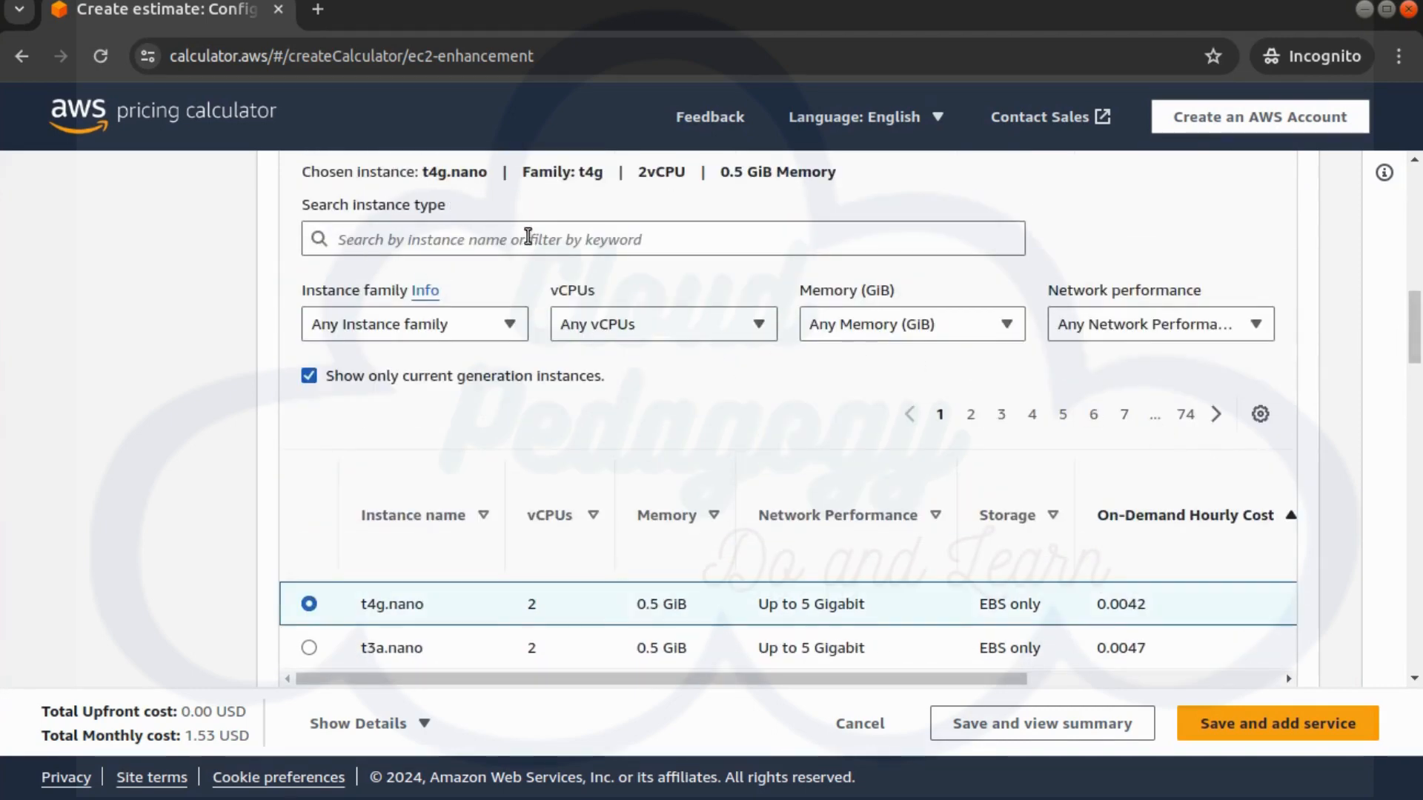
scroll(912, 484, "down", 2)
left_click(1296, 732)
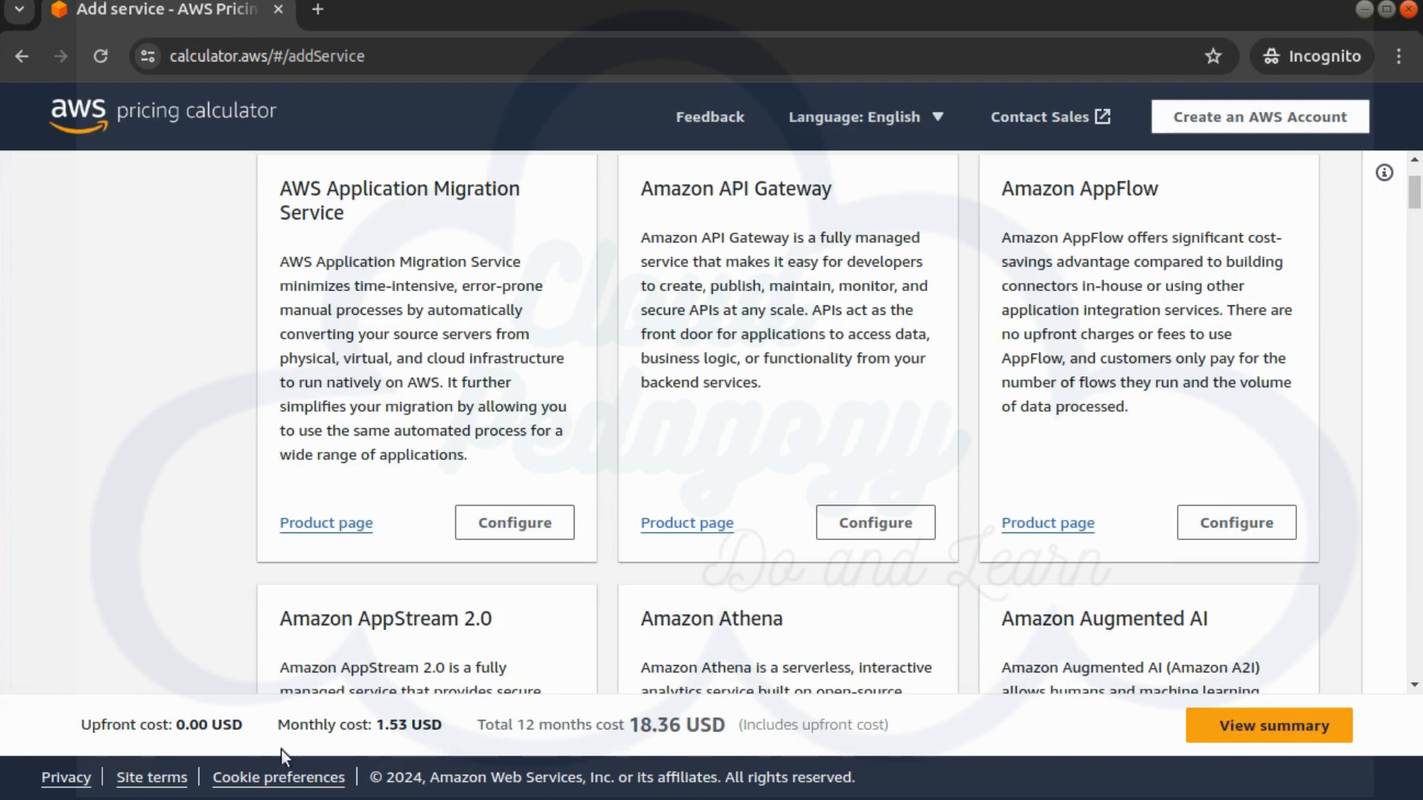
In My Estimate's cp-ProposedCost group, start adding a service, search for ec2 and open the Amazon EC2 configuration.
scroll(1319, 548, "up", 8)
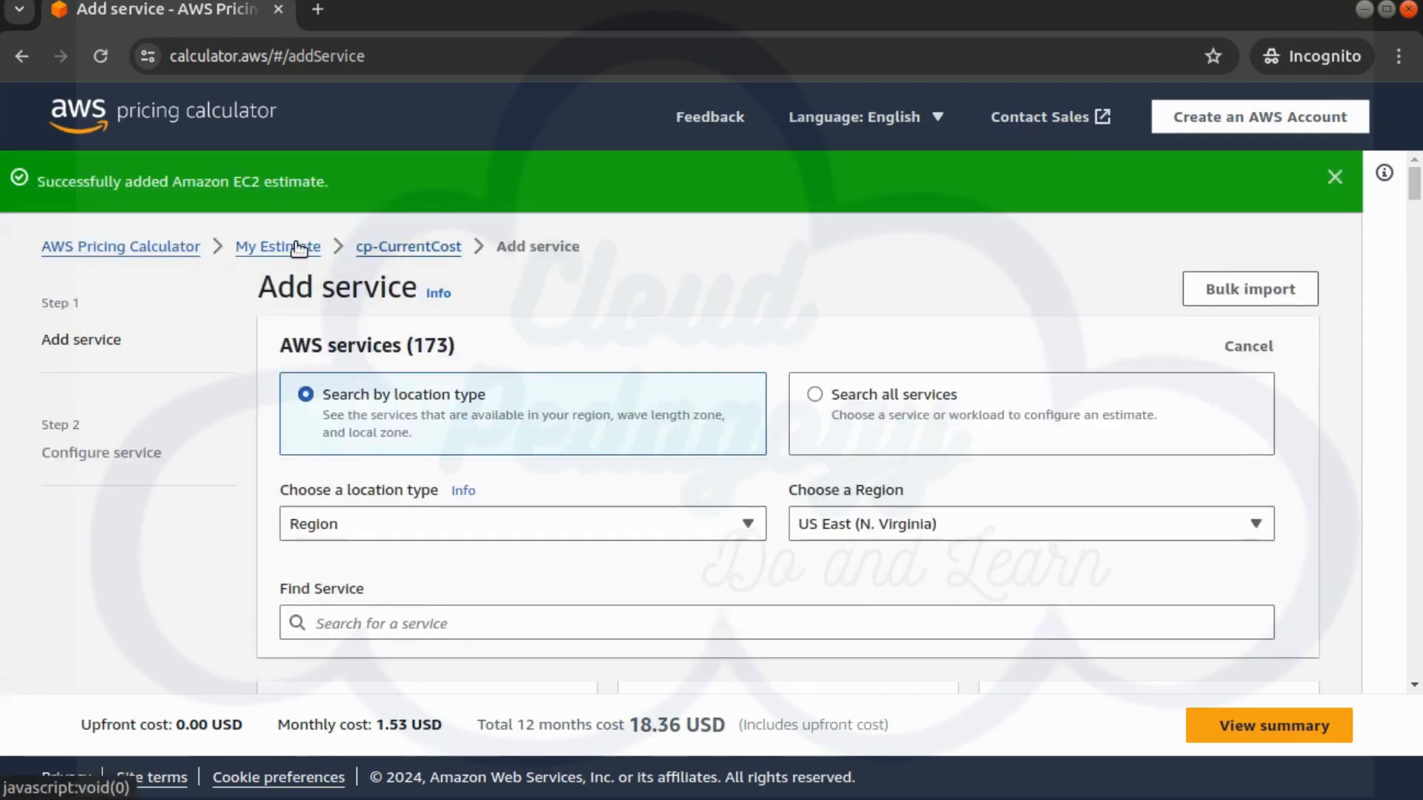
left_click(295, 249)
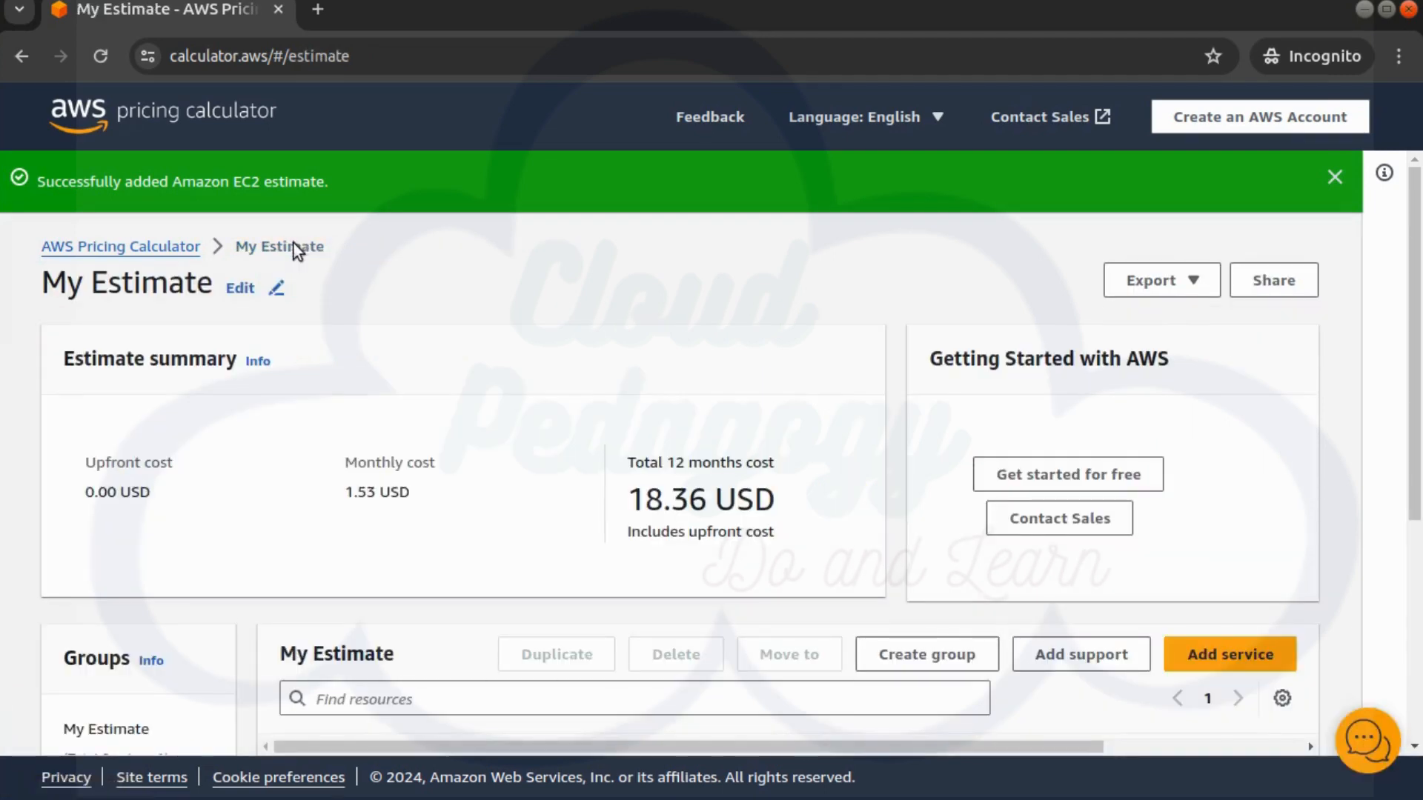
scroll(390, 593, "down", 3)
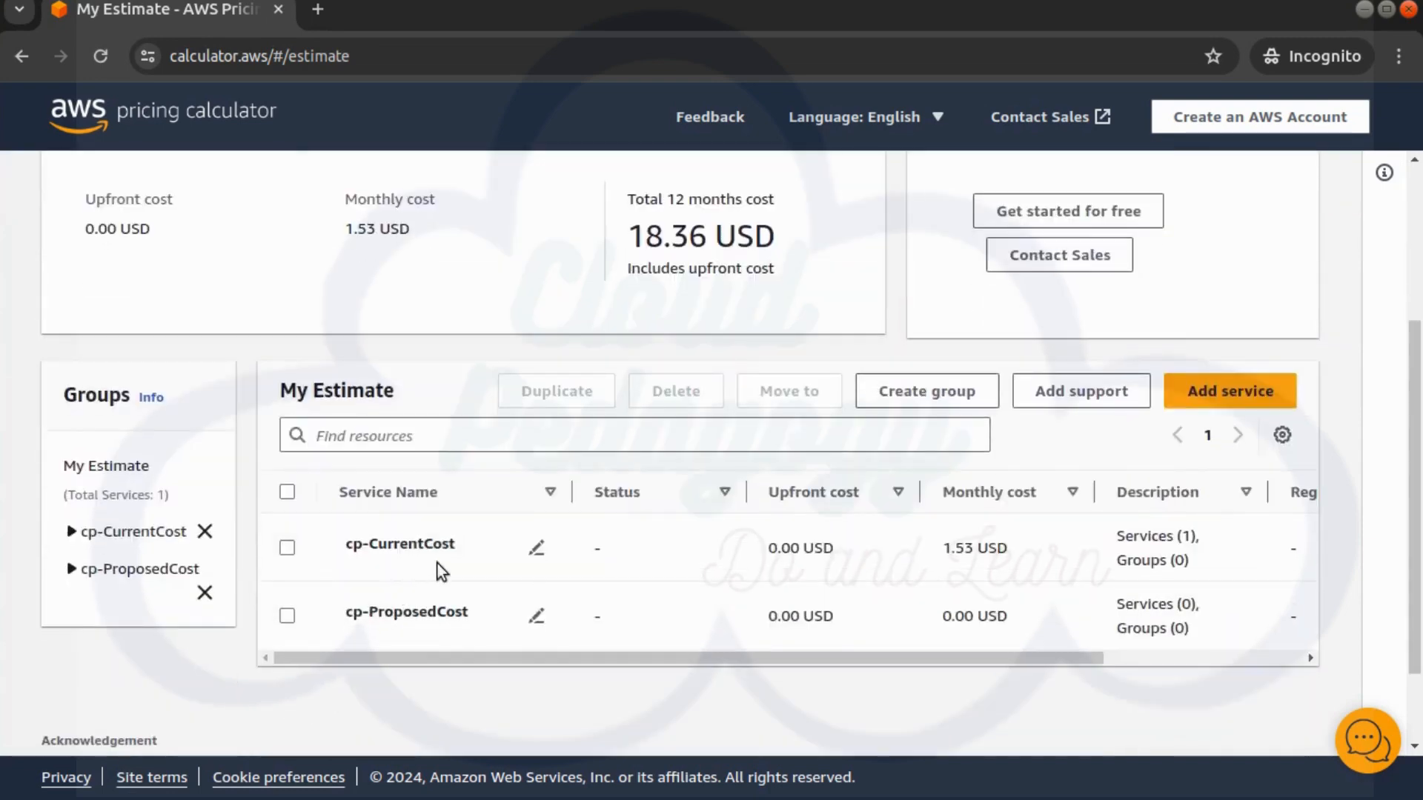
left_click(461, 613)
left_click(1219, 405)
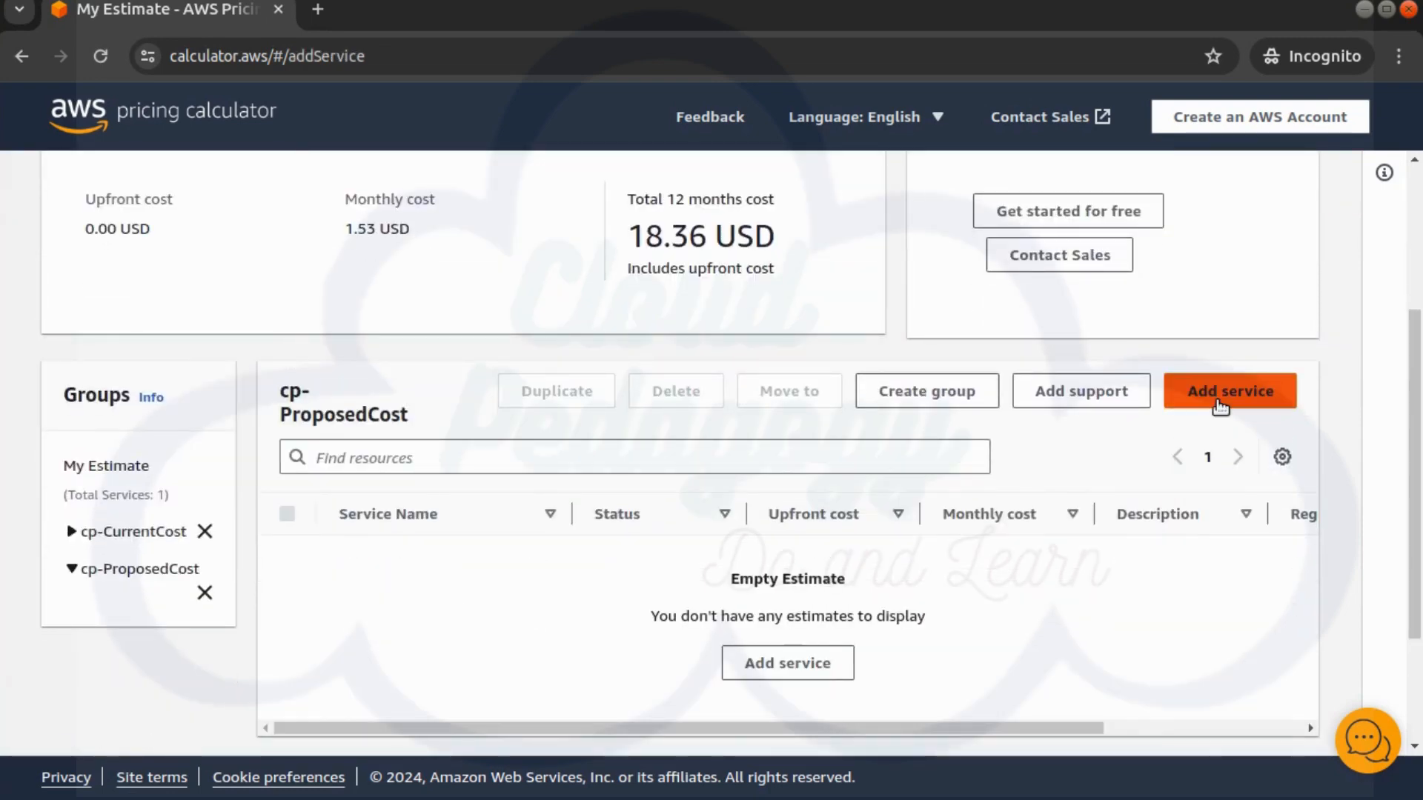
scroll(456, 571, "down", 3)
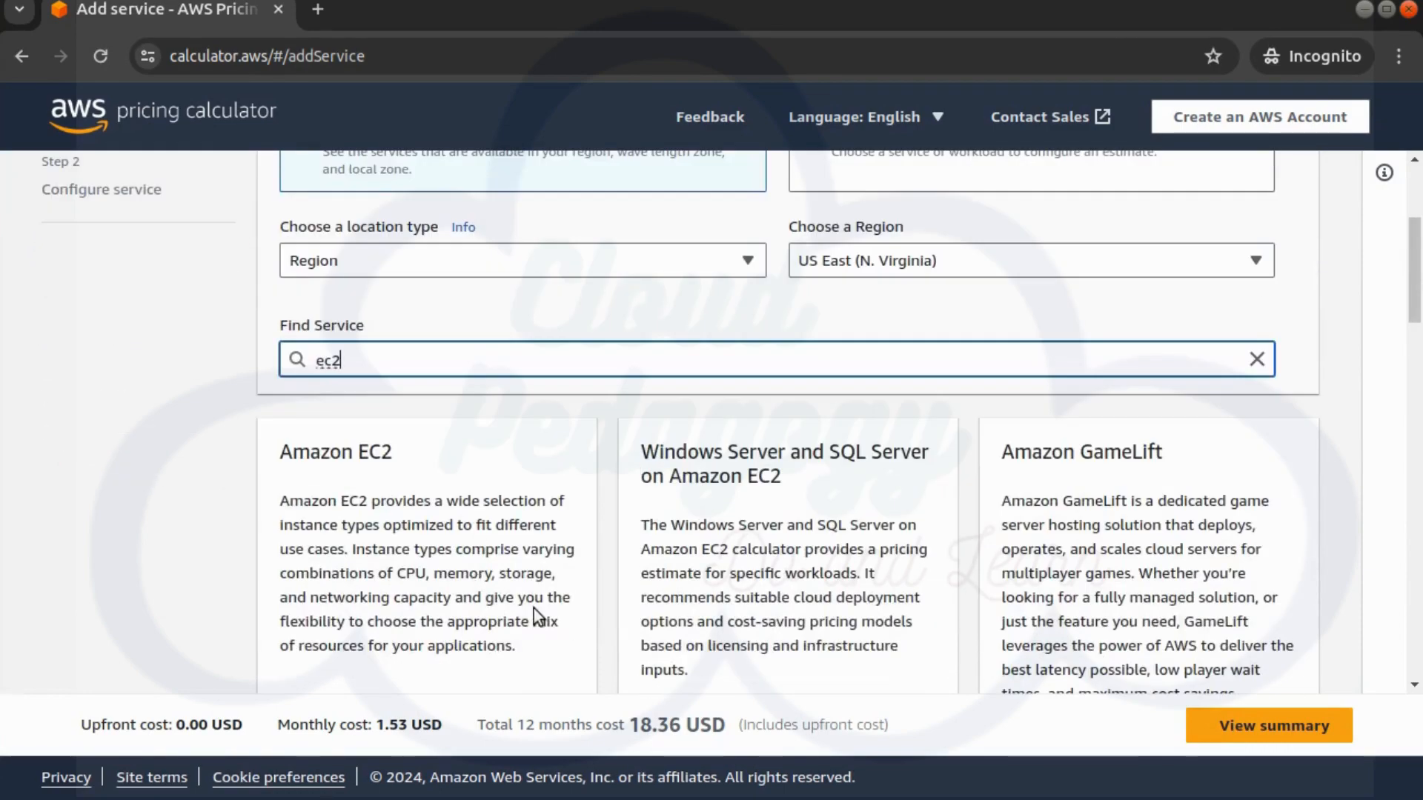
scroll(533, 607, "down", 5)
left_click(515, 499)
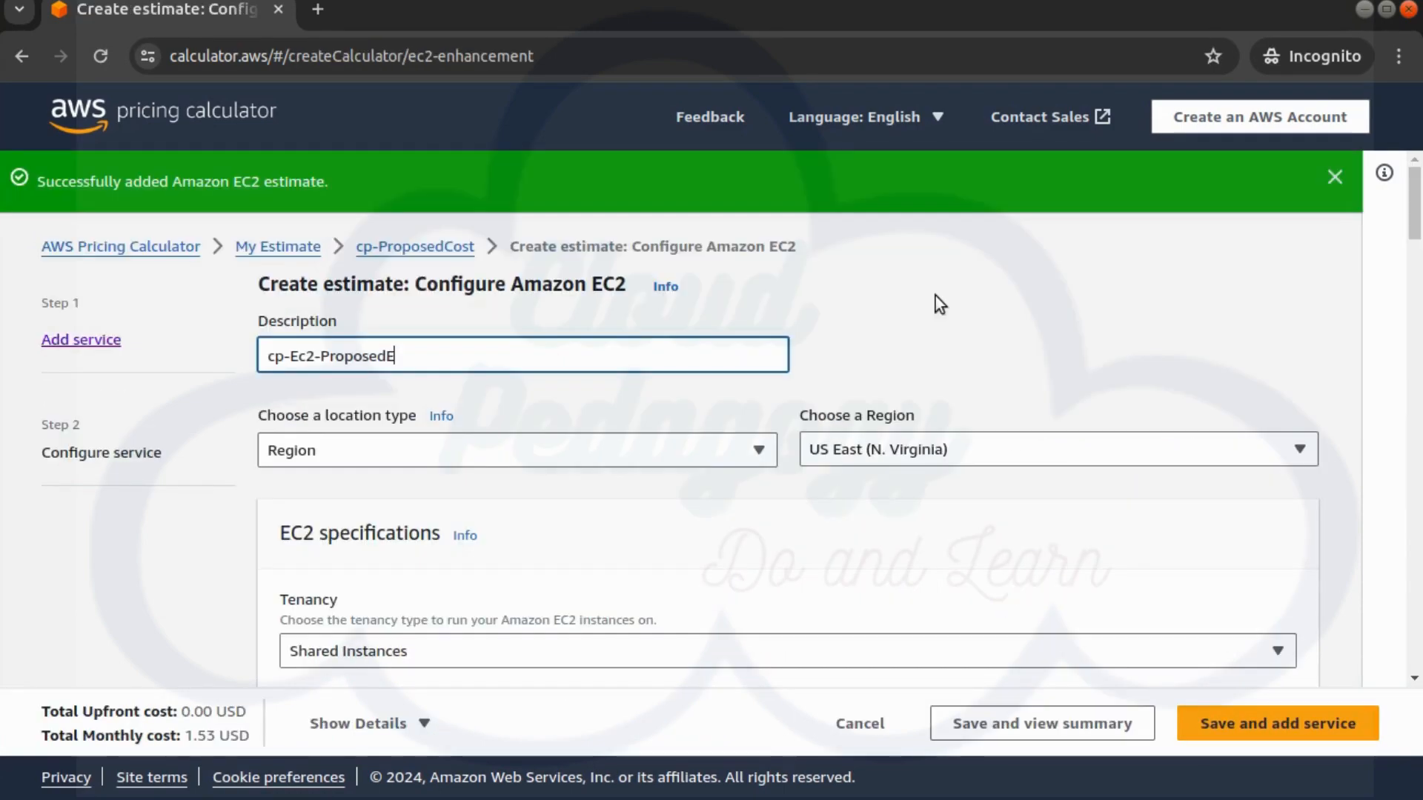
Describe the EC2 estimate as cp-Ec2-ProposedEstimate and set its region to US West (Oregon).
type("stimate")
left_click(911, 451)
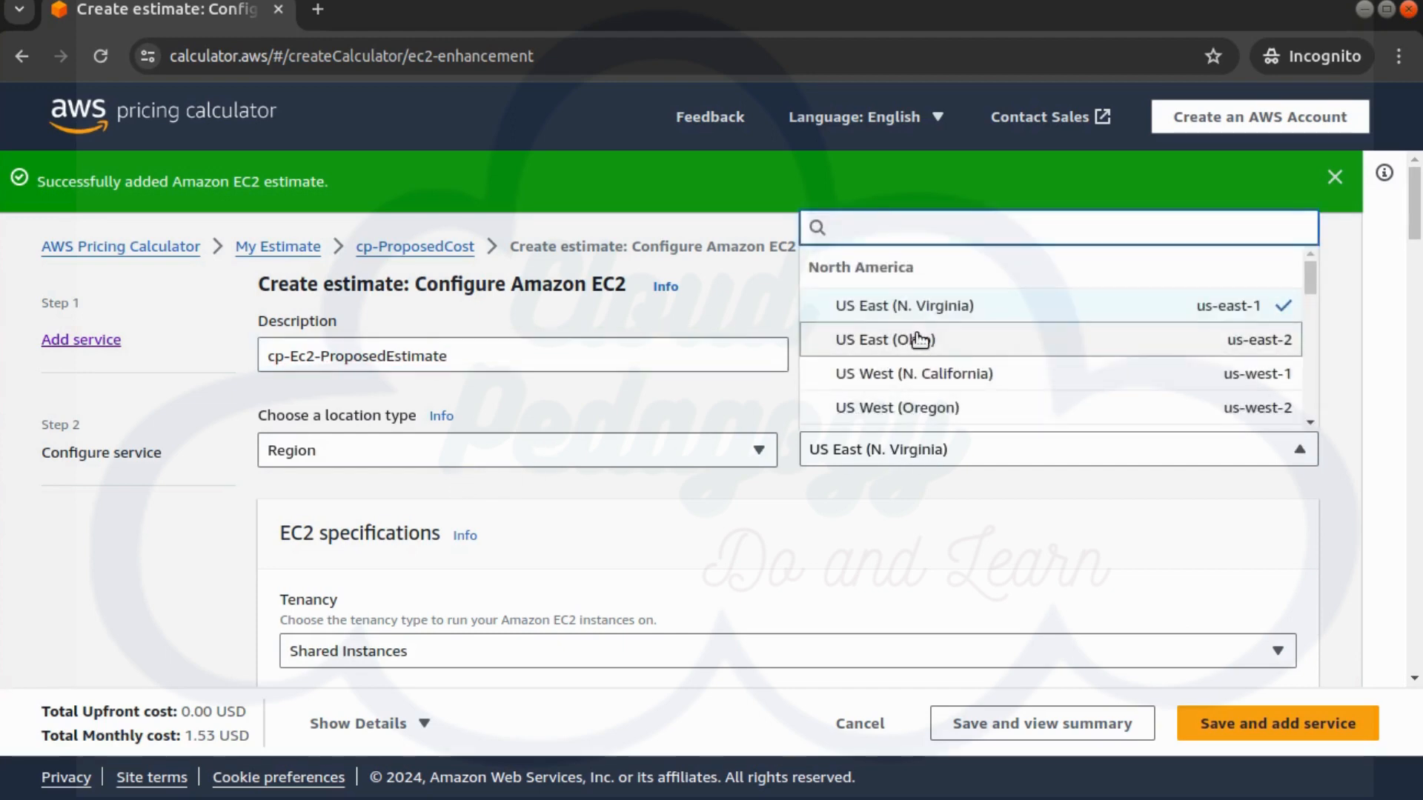
left_click(931, 414)
Set the number of instances to 2 for the proposed EC2 estimate.
scroll(928, 552, "down", 10)
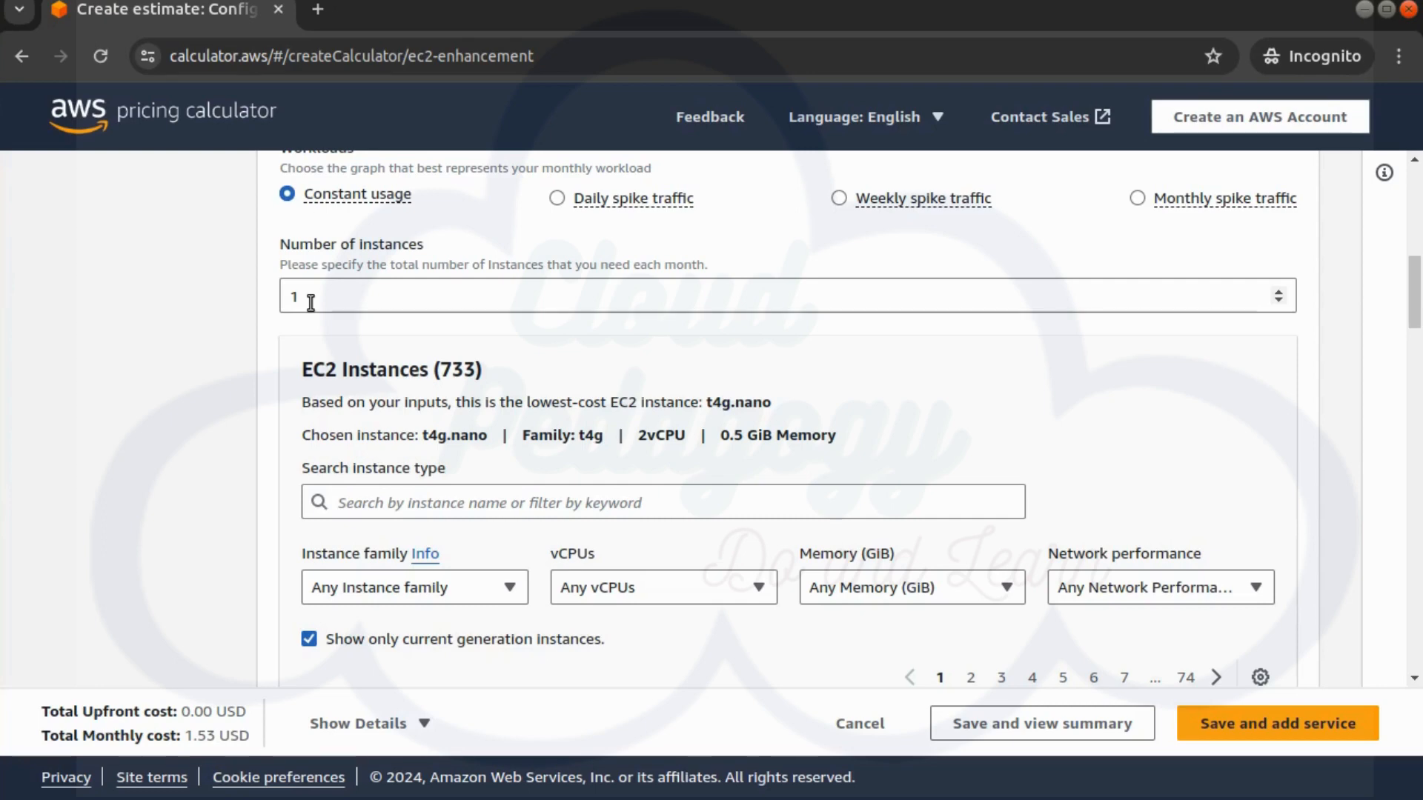
double_click(311, 298)
type("2")
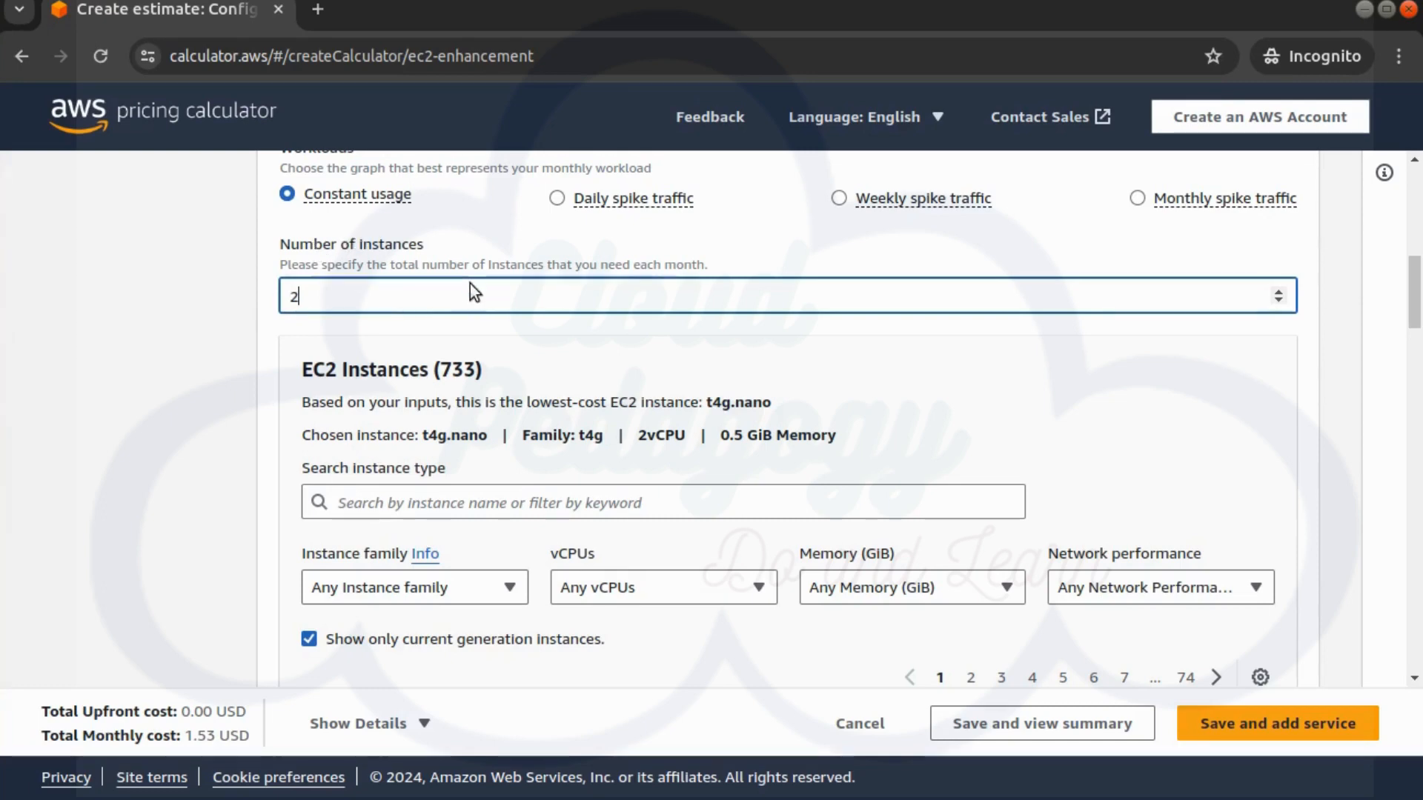
Save the proposed EC2 service to the cp-ProposedCost group and return to the My Estimate overview.
left_click(1245, 727)
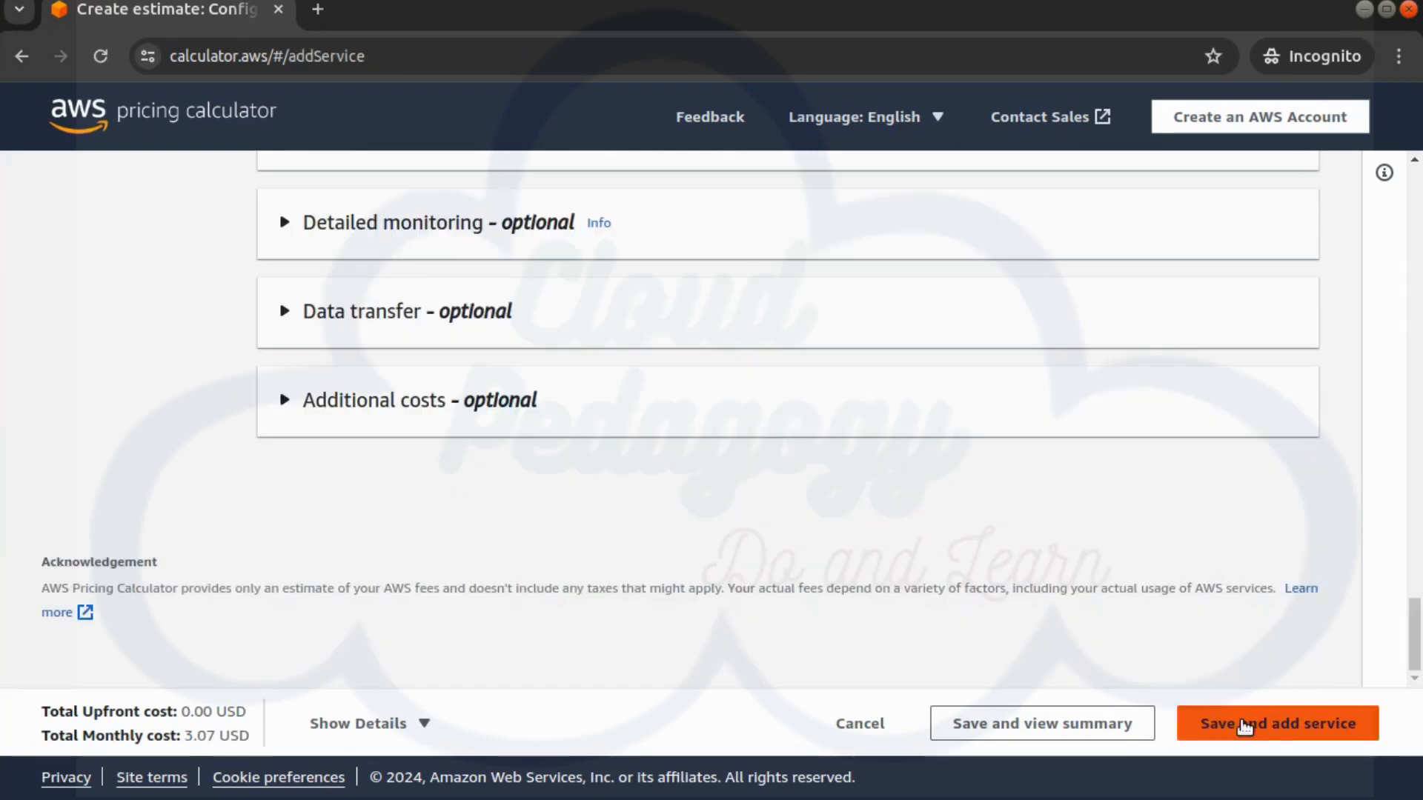
left_click(1245, 725)
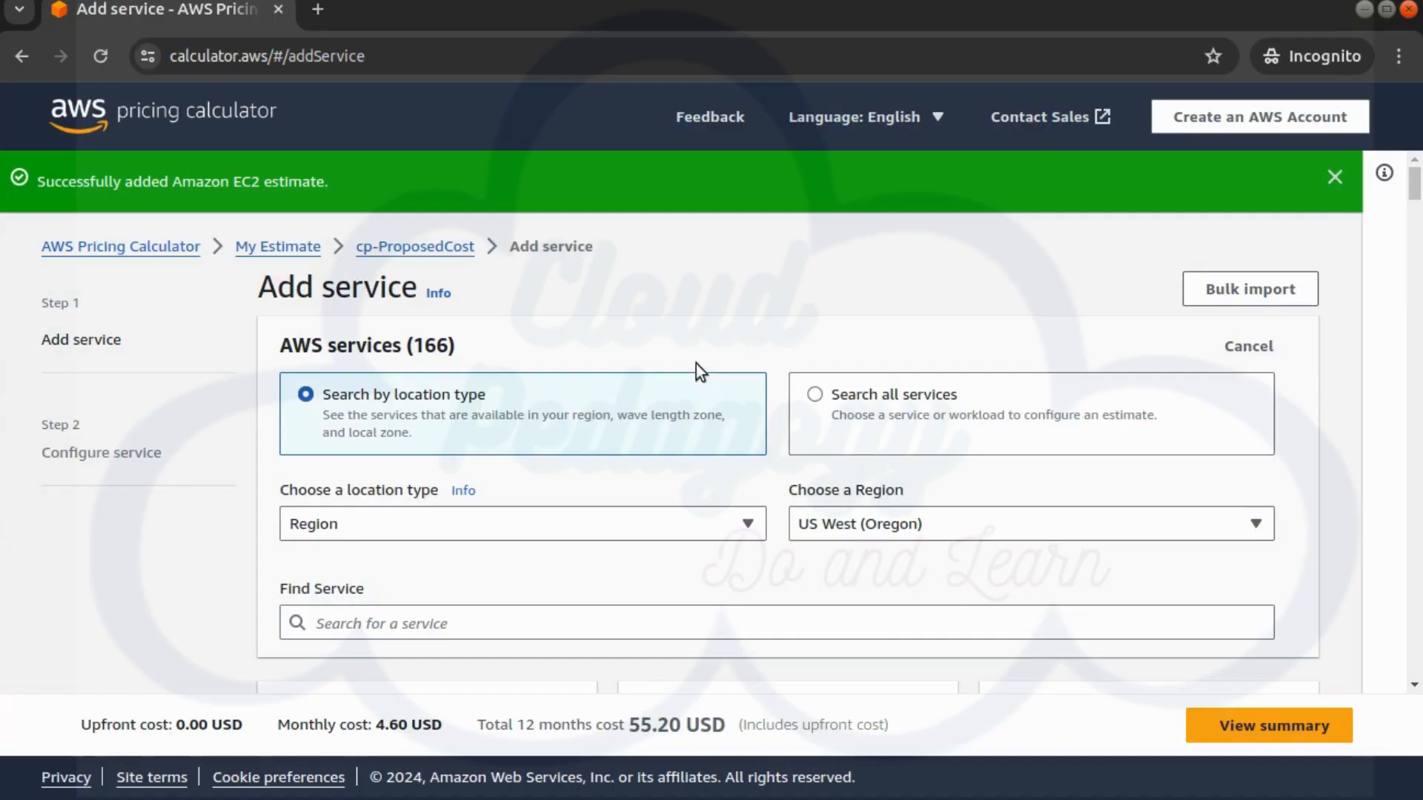
left_click(315, 254)
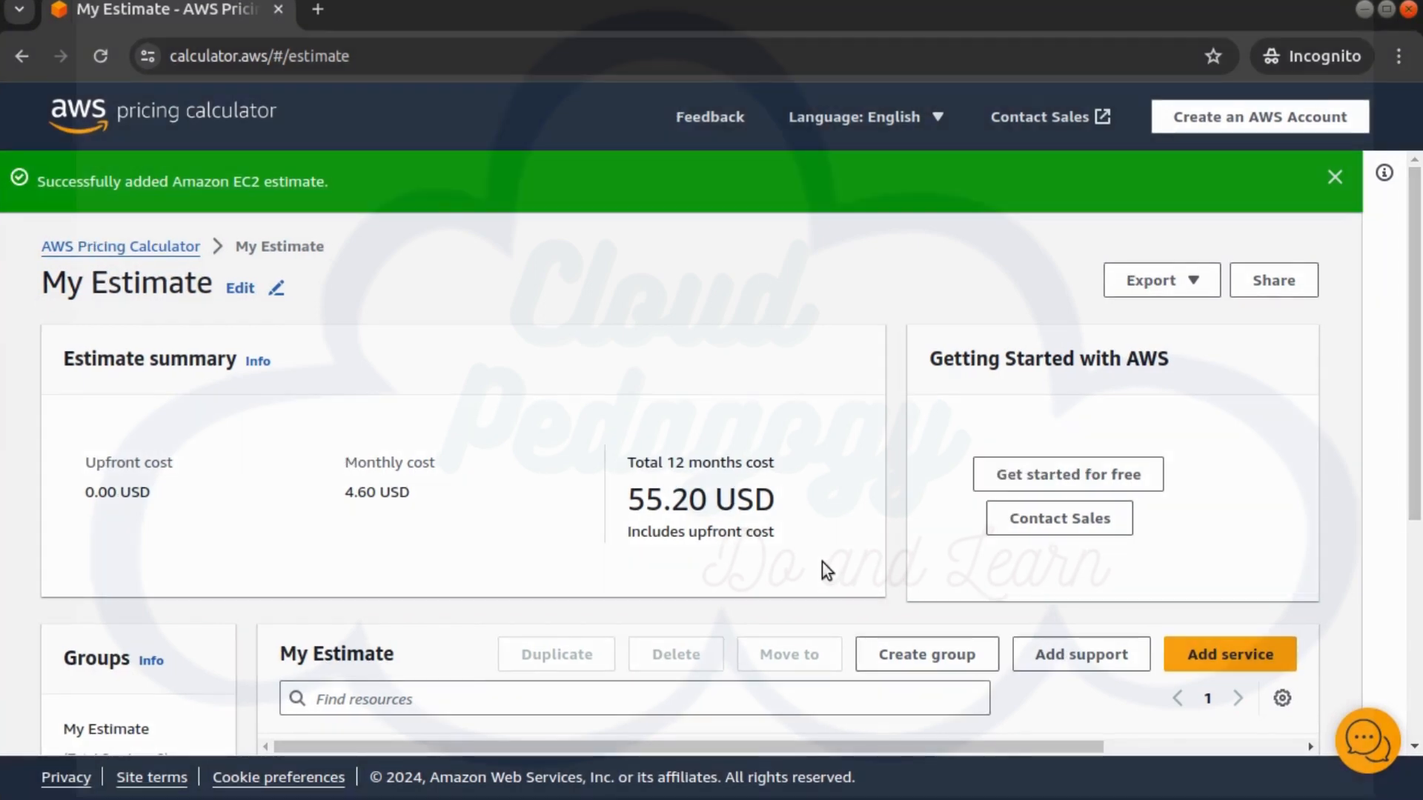
Compare the upfront and monthly costs of the cp-CurrentCost and cp-ProposedCost groups with the overall estimate summary.
scroll(821, 562, "down", 5)
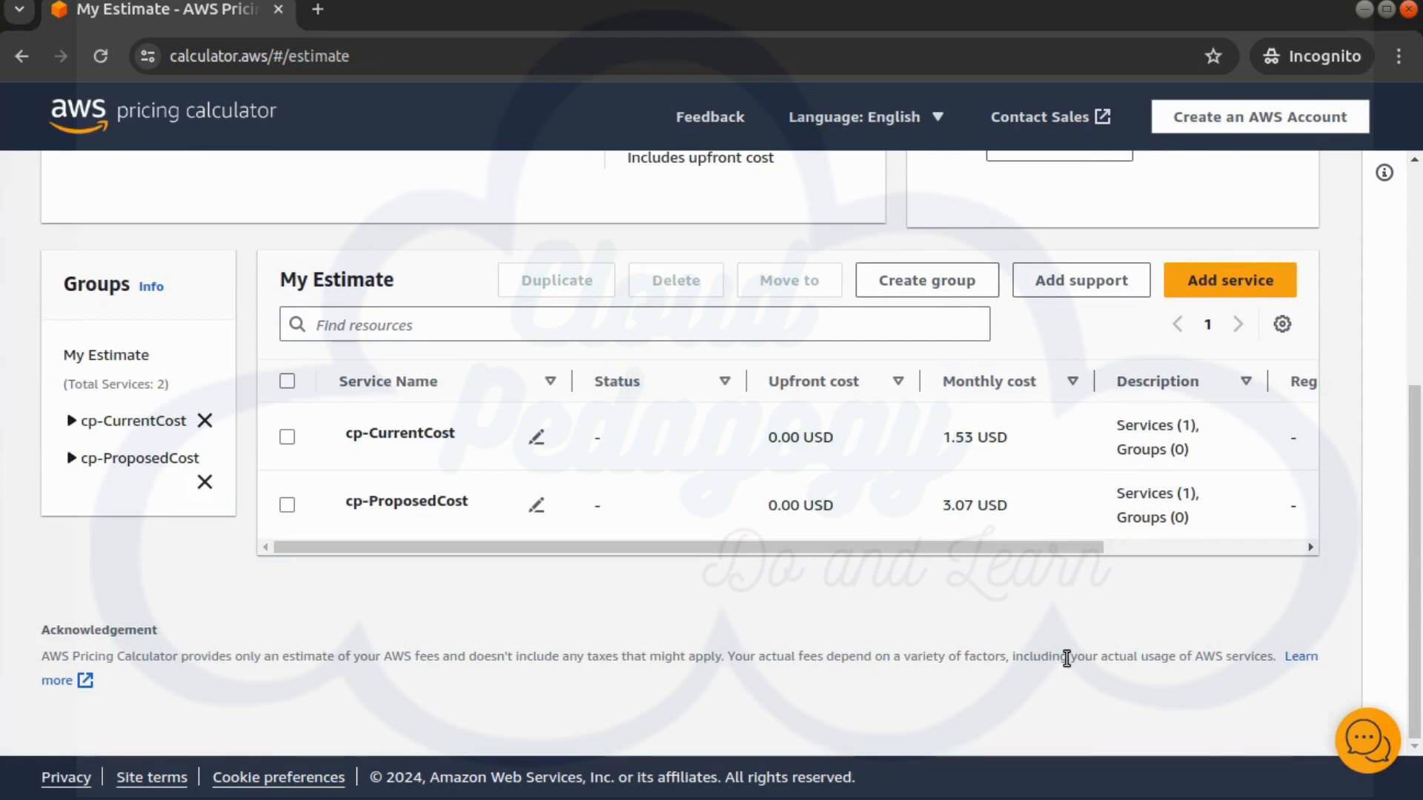
scroll(1067, 658, "up", 2)
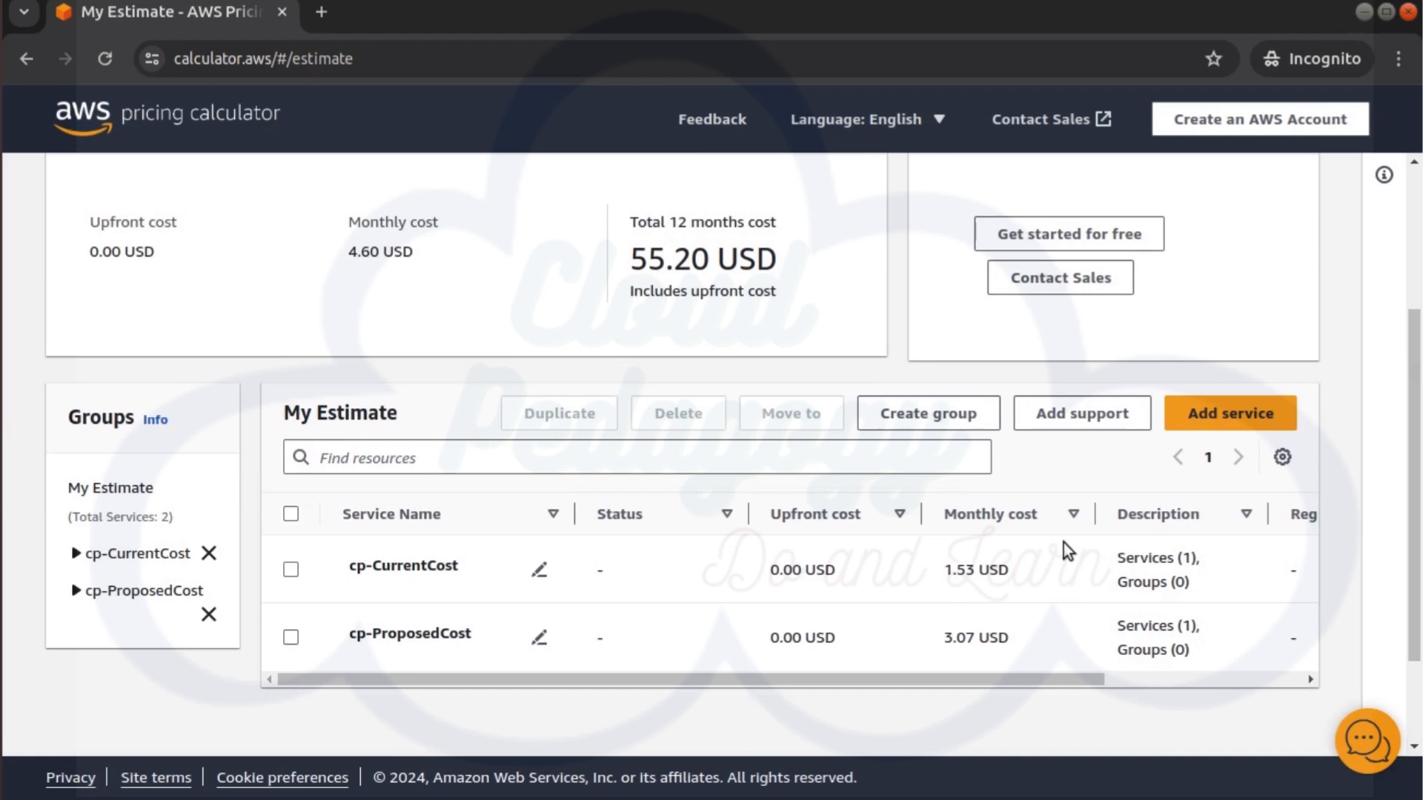
scroll(1066, 658, "down", 2)
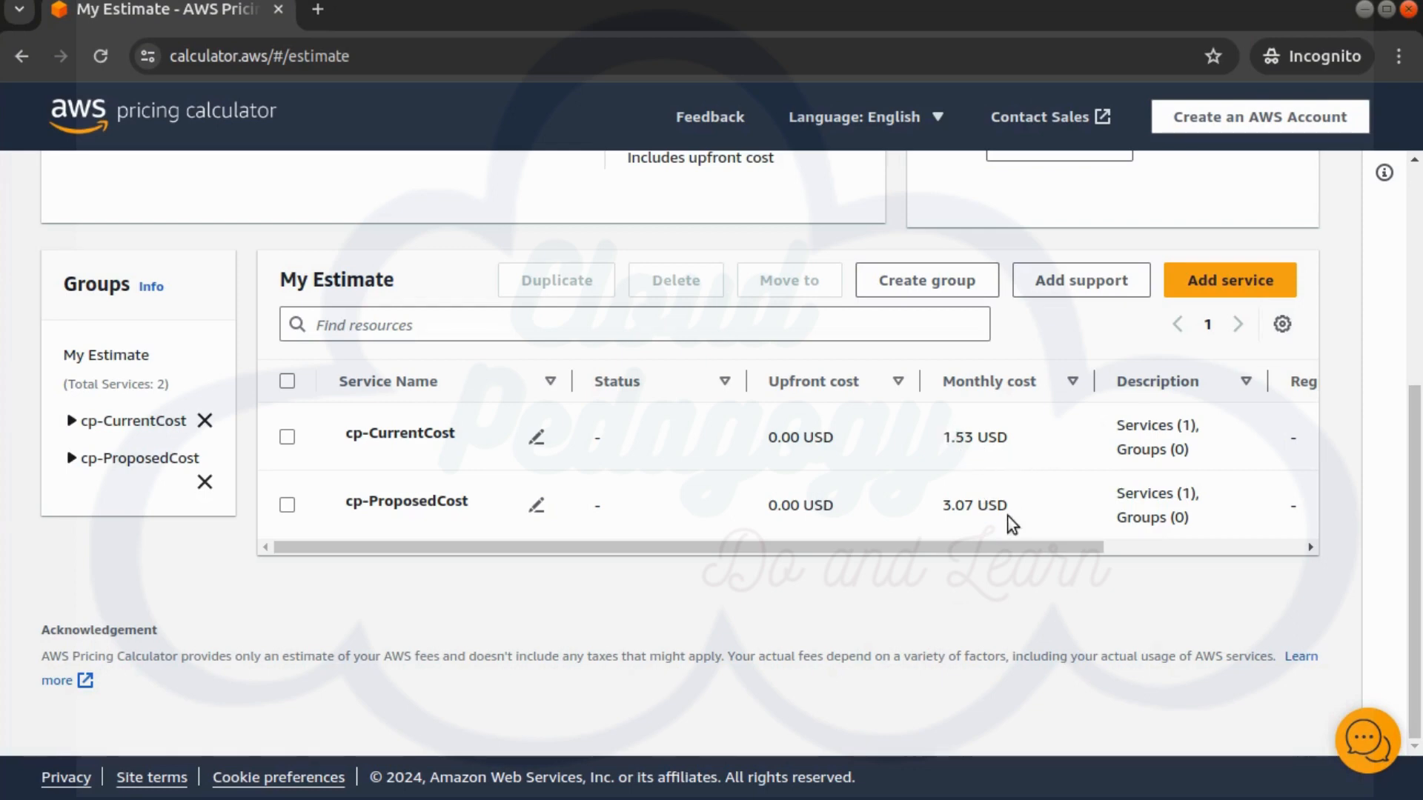
scroll(995, 528, "up", 2)
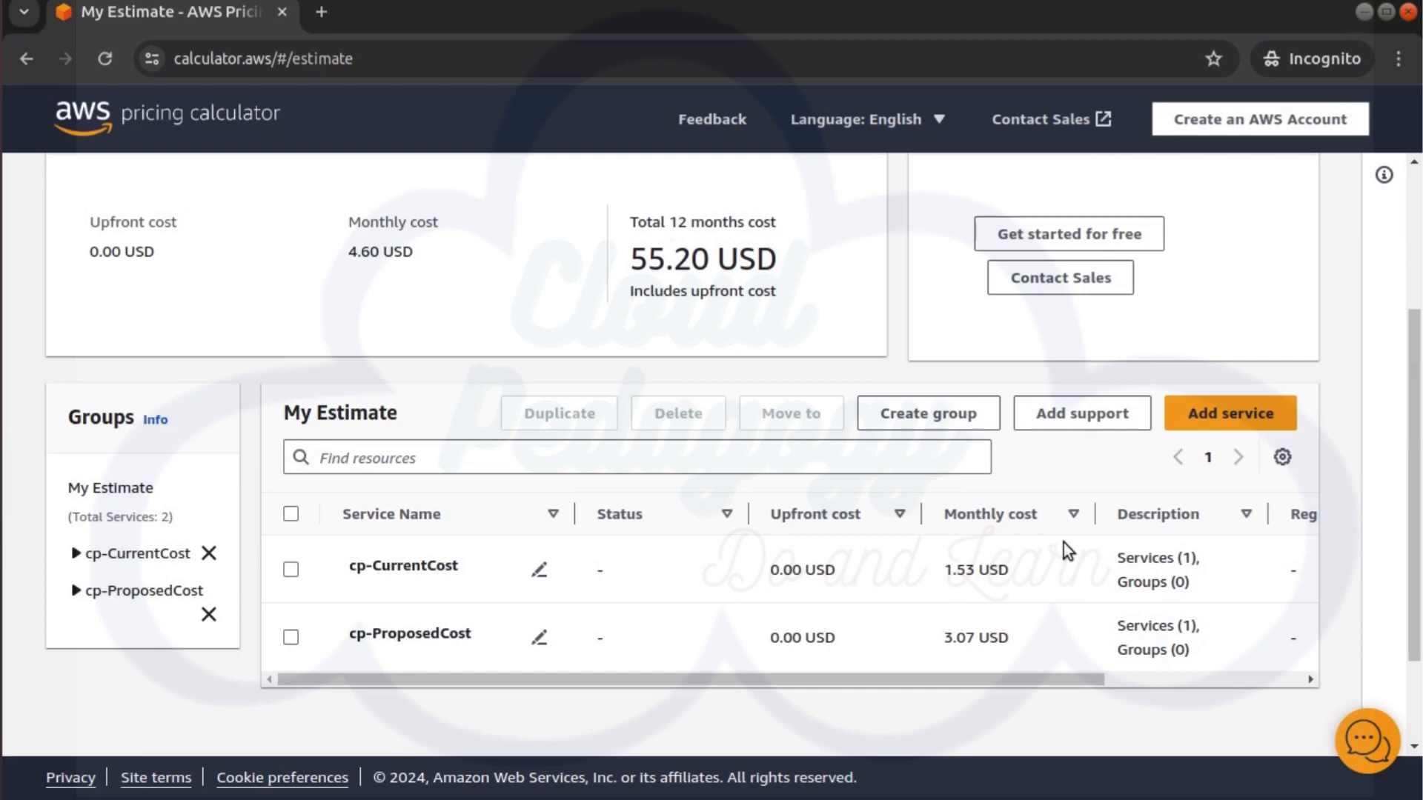
scroll(1064, 542, "down", 2)
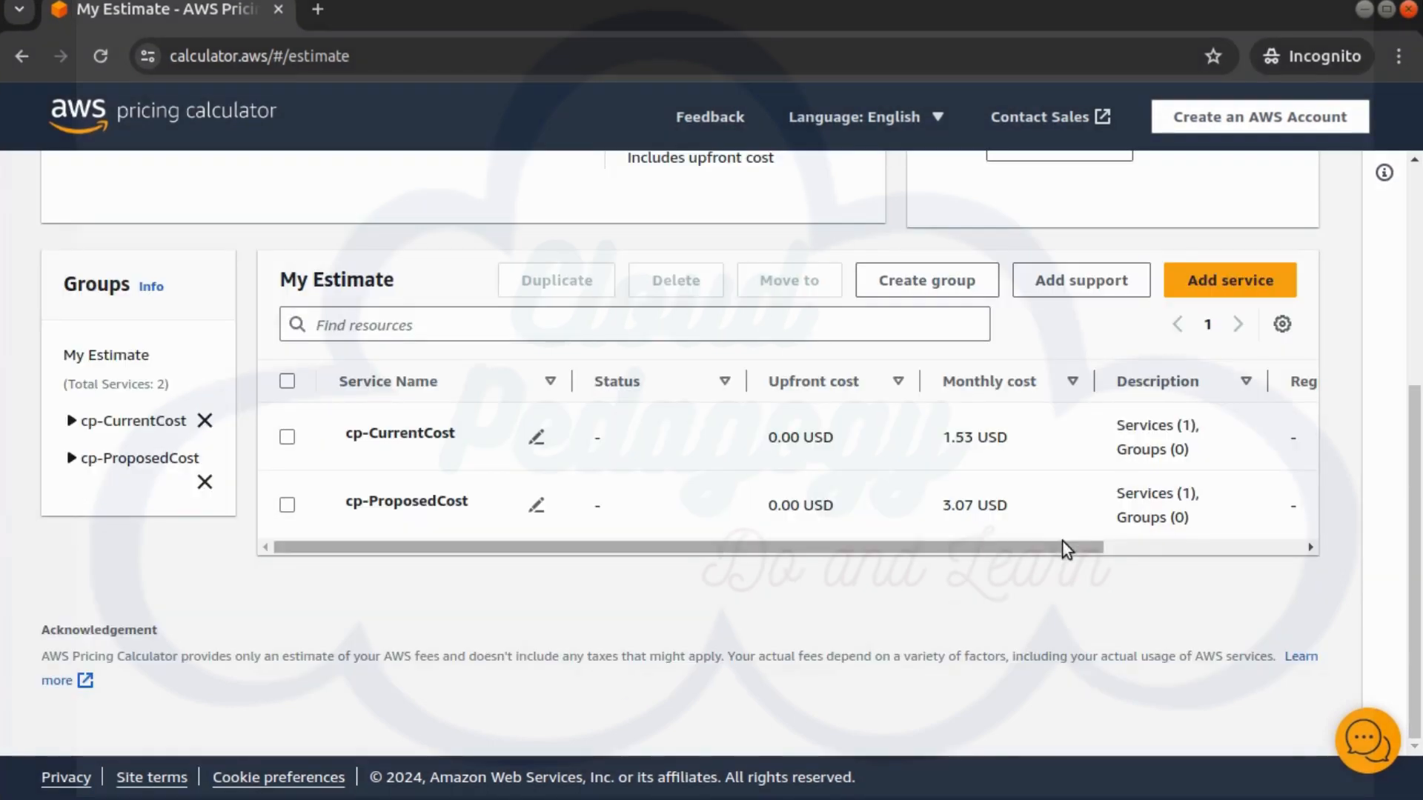
scroll(1063, 541, "up", 2)
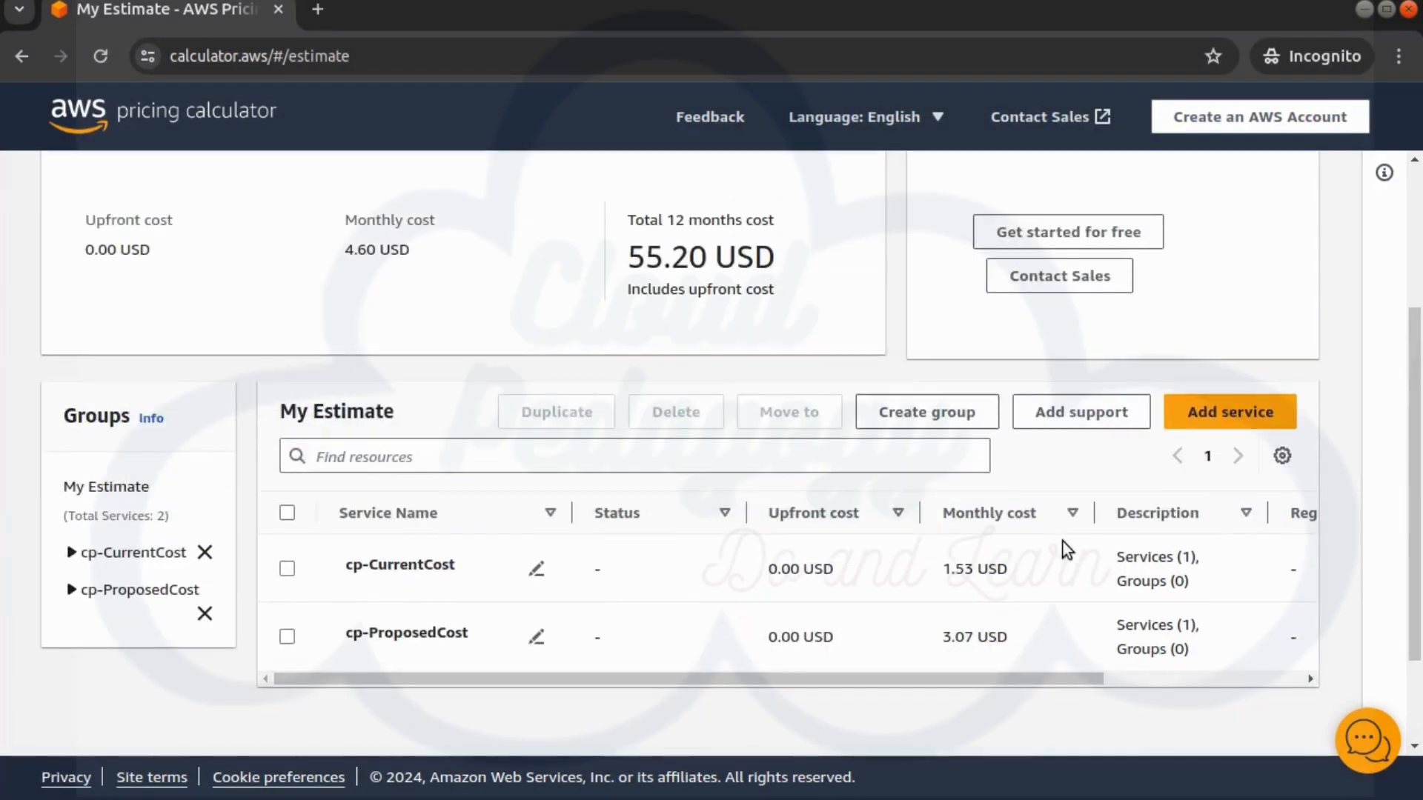
Export My Estimate as a PDF, accept the public server acknowledgment, and save it to Downloads as My Estimate - AWS Pricing Calculator.pdf.
scroll(1063, 541, "up", 3)
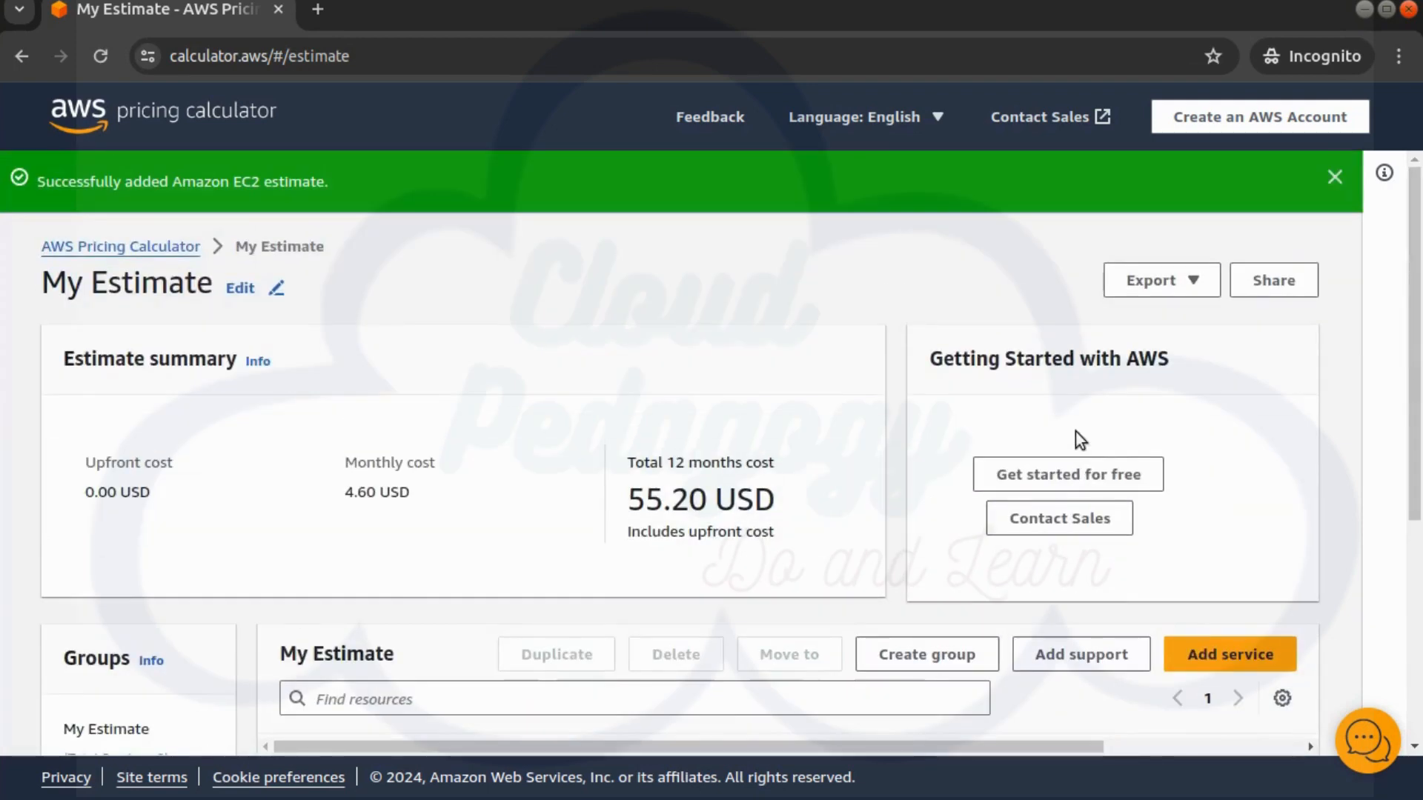
left_click(1179, 281)
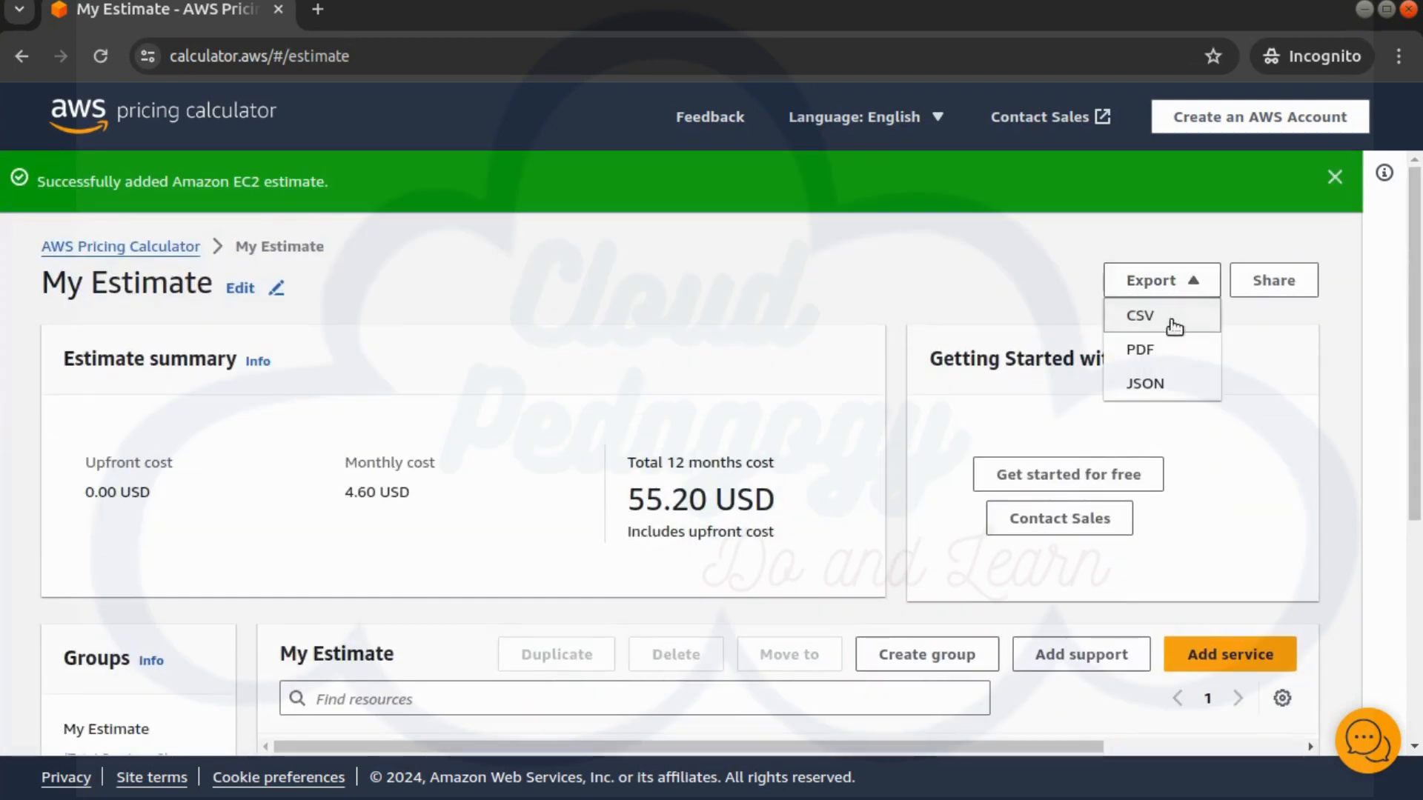
left_click(1159, 356)
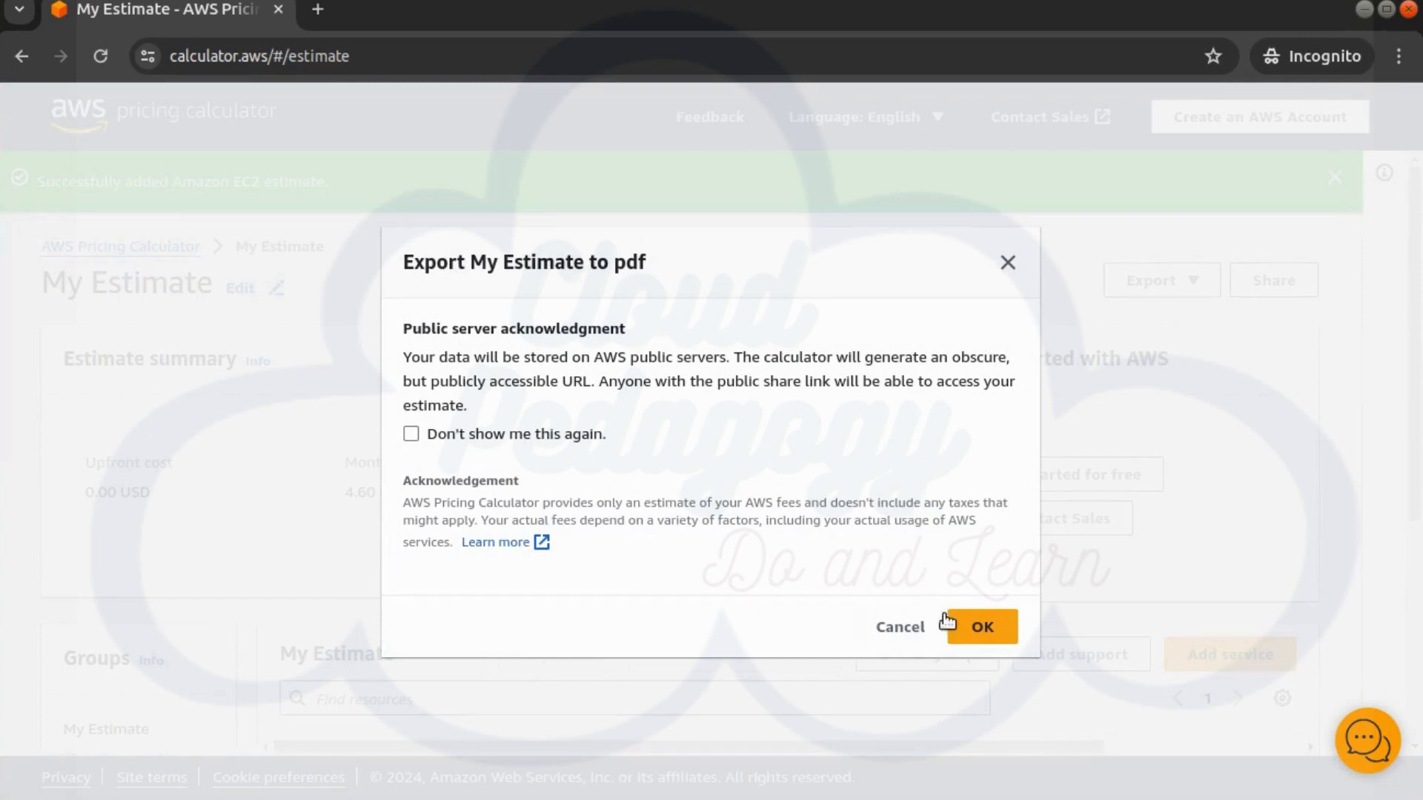
left_click(983, 632)
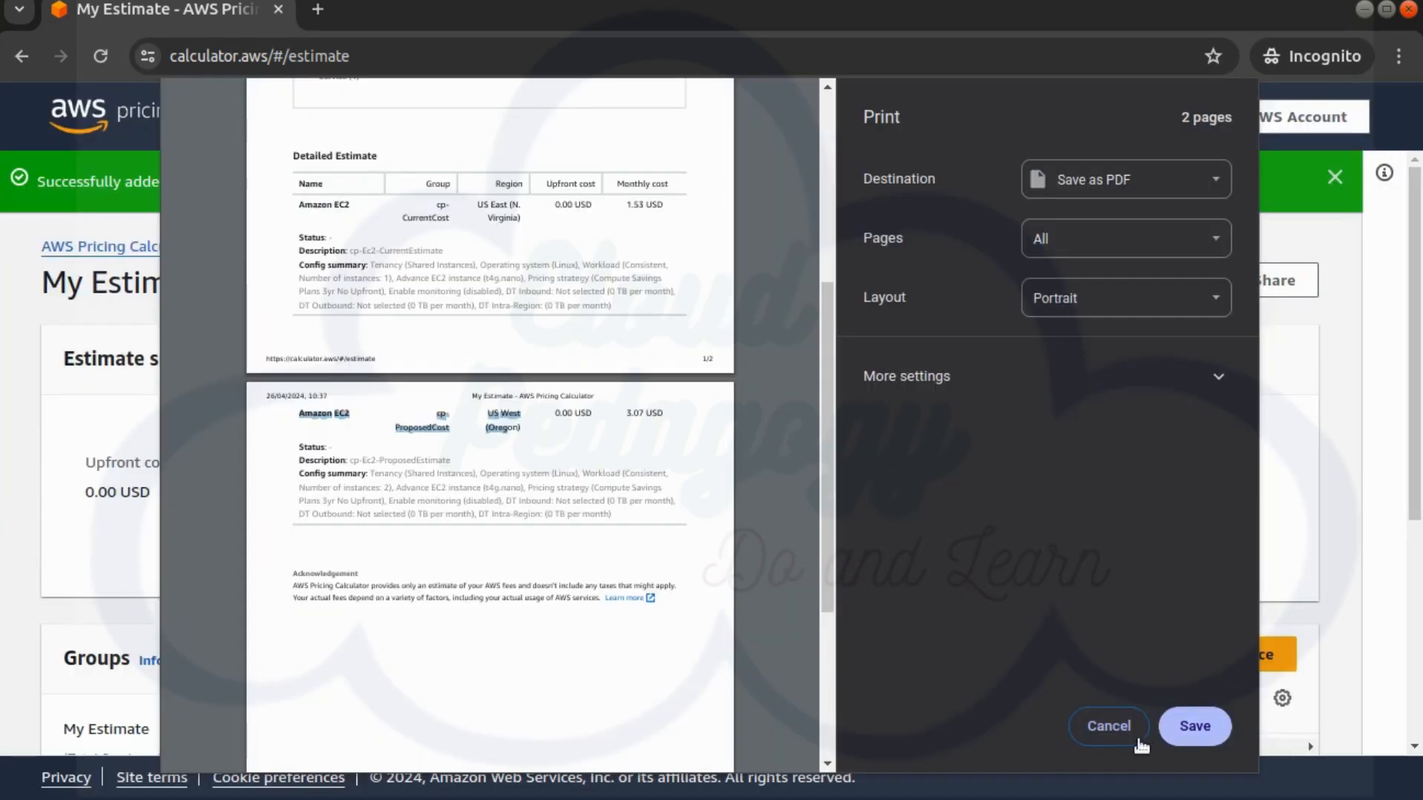
left_click(1191, 730)
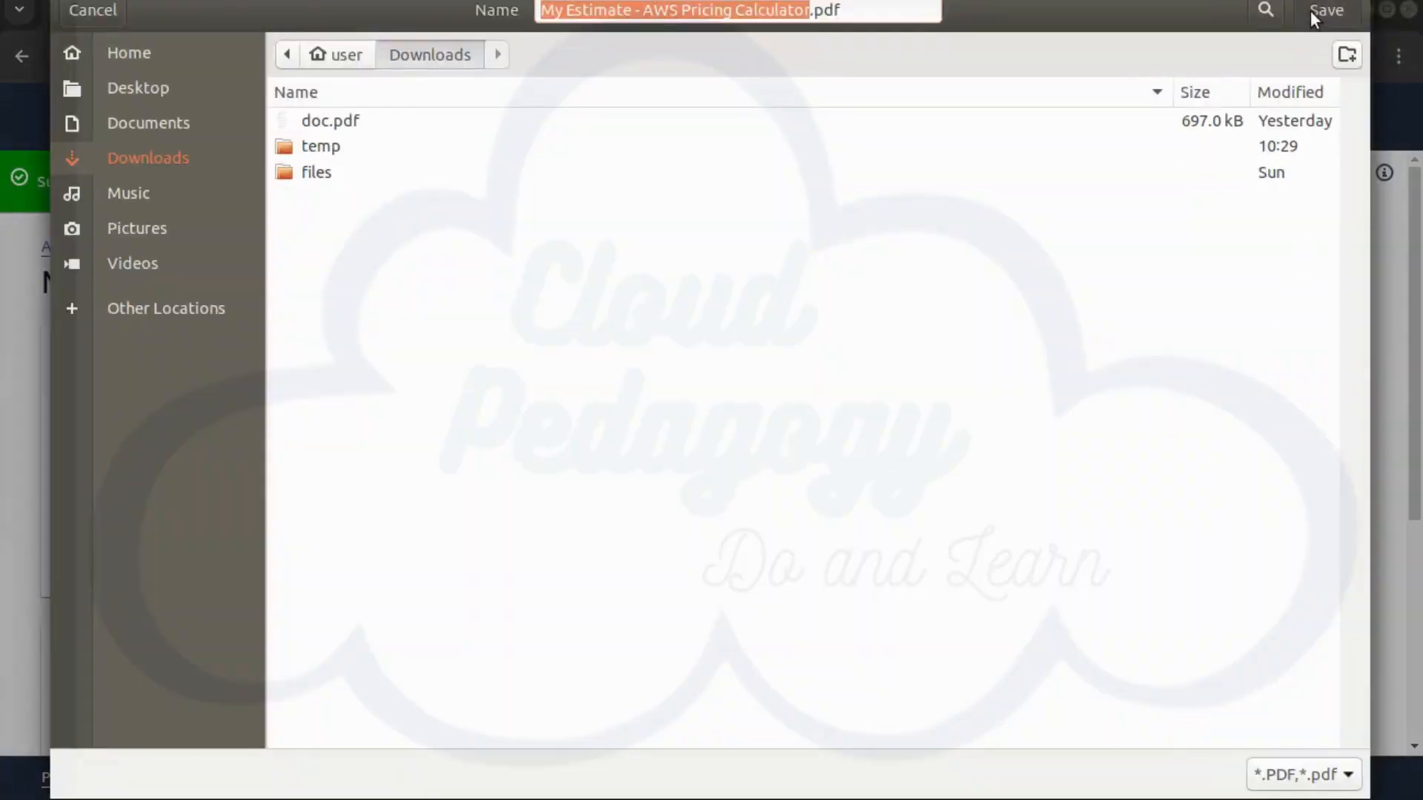
left_click(1310, 10)
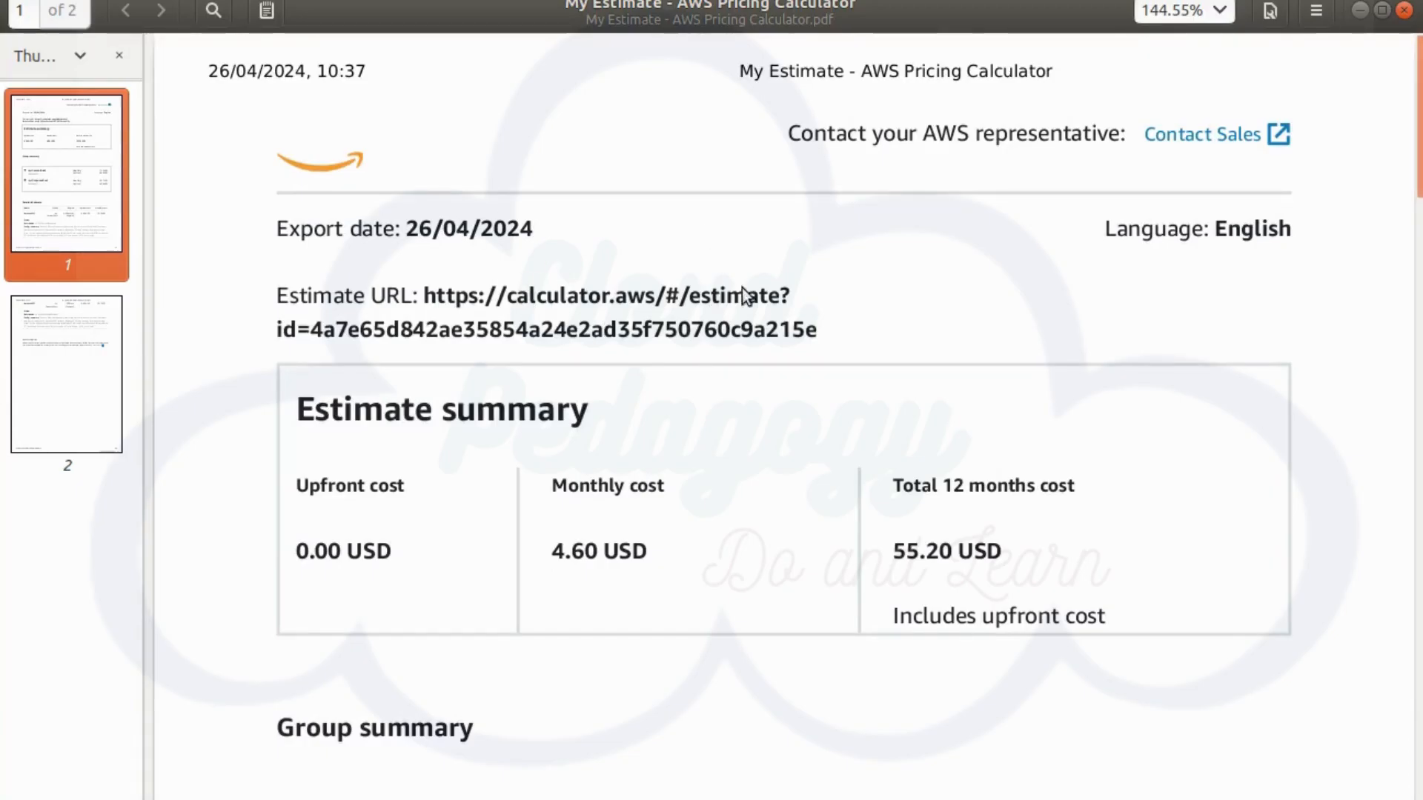
Review the exported PDF's estimate summary, group summary and detailed EC2 entries for both the current and proposed cost groups.
scroll(833, 403, "down", 3)
left_click_drag(892, 378, 1004, 391)
scroll(1020, 477, "down", 6)
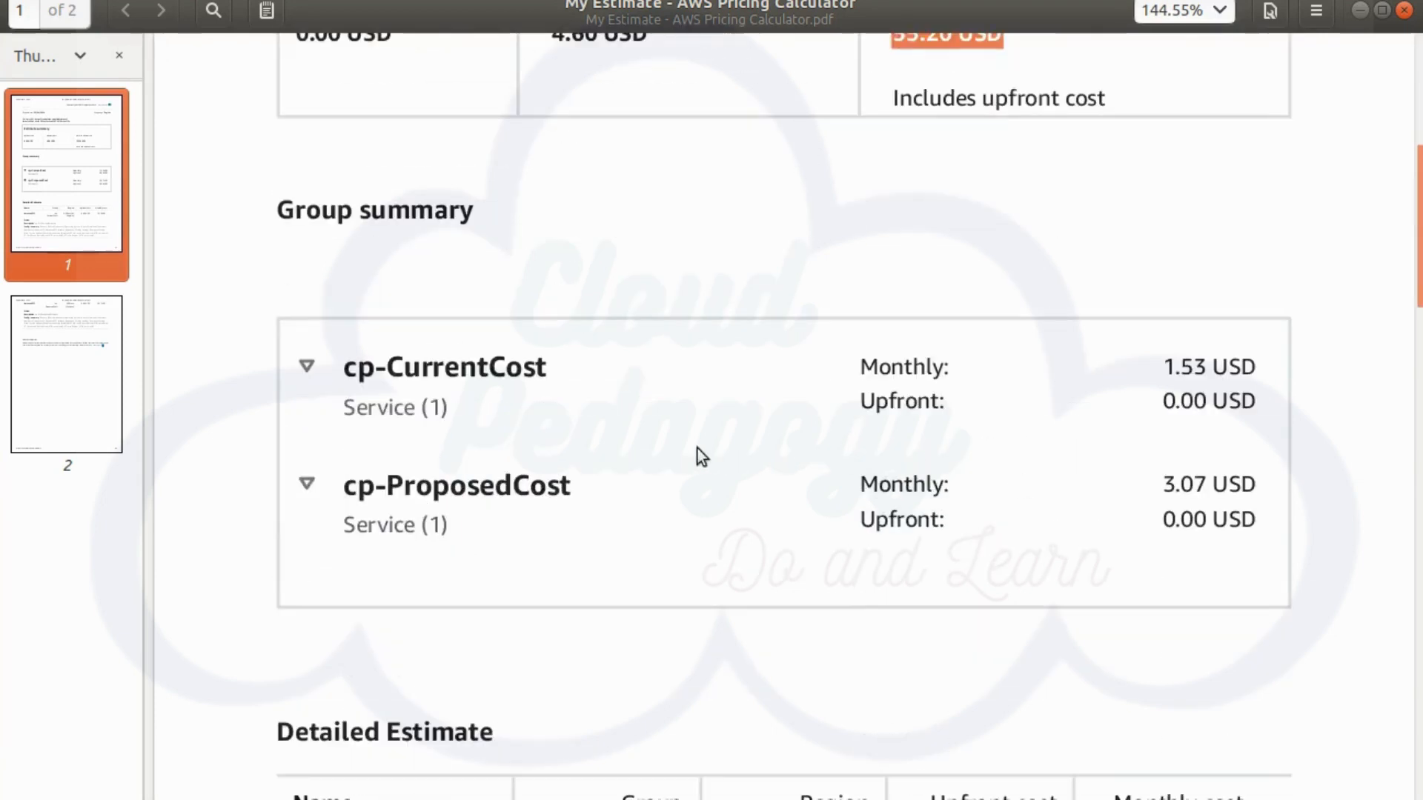
scroll(913, 659, "down", 9)
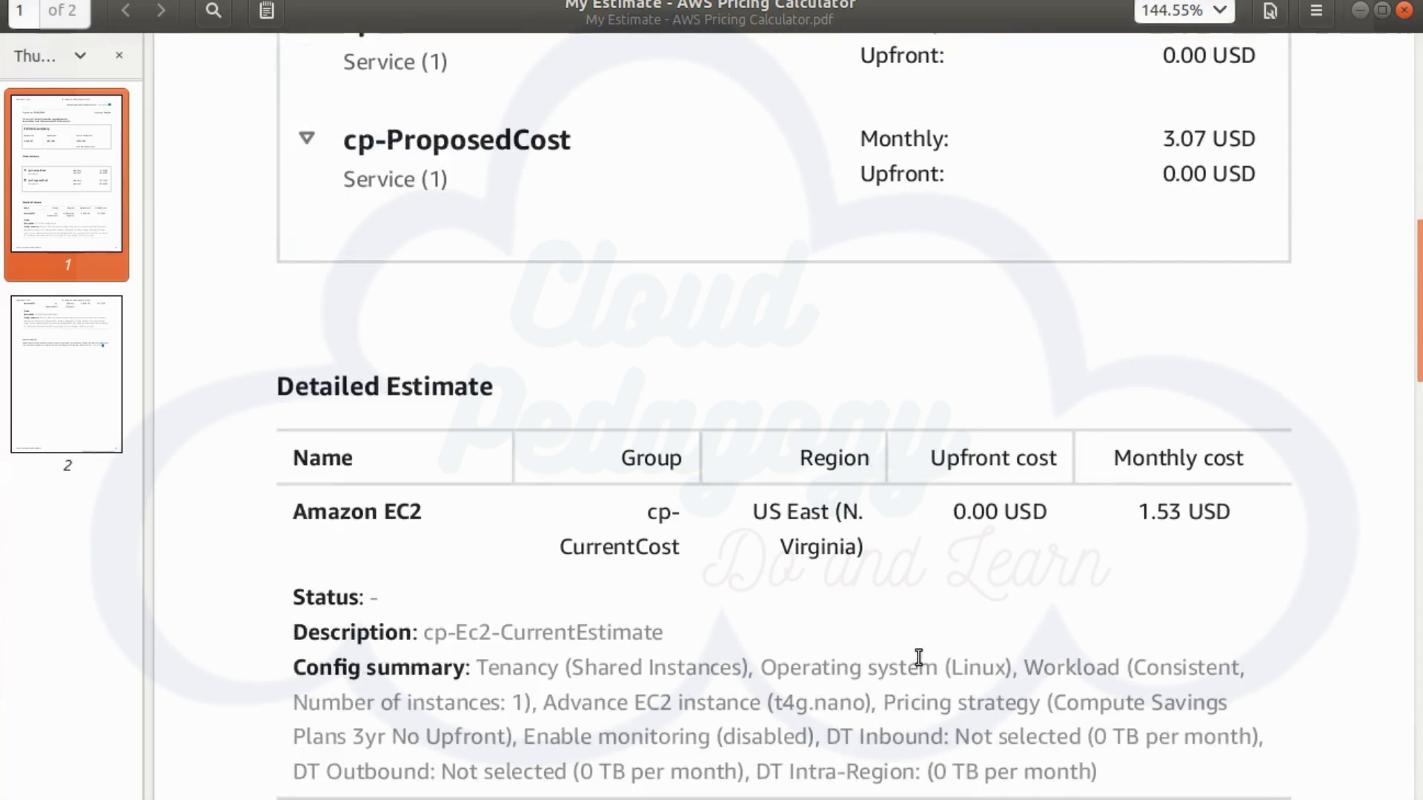
left_click_drag(624, 373, 678, 377)
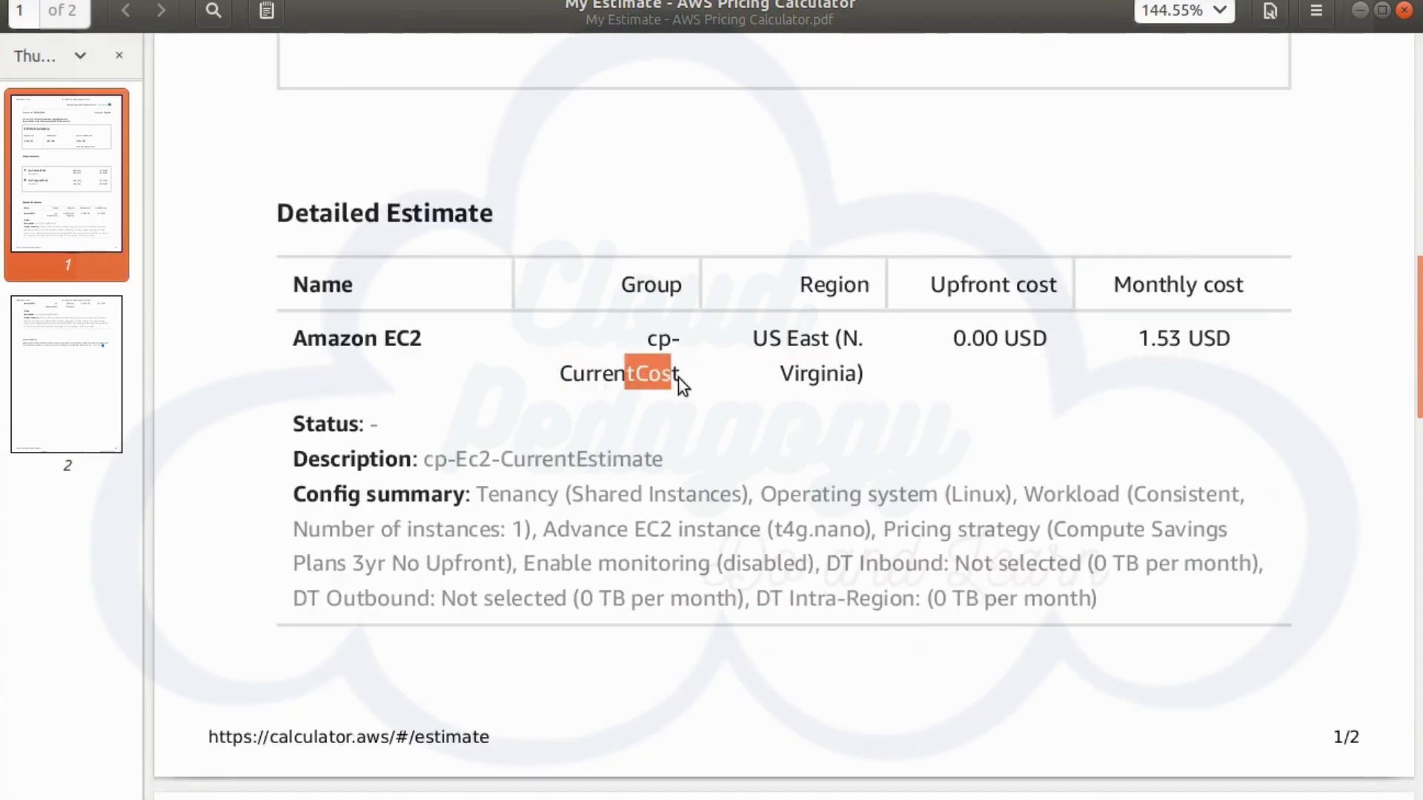
left_click(780, 406)
scroll(858, 424, "down", 6)
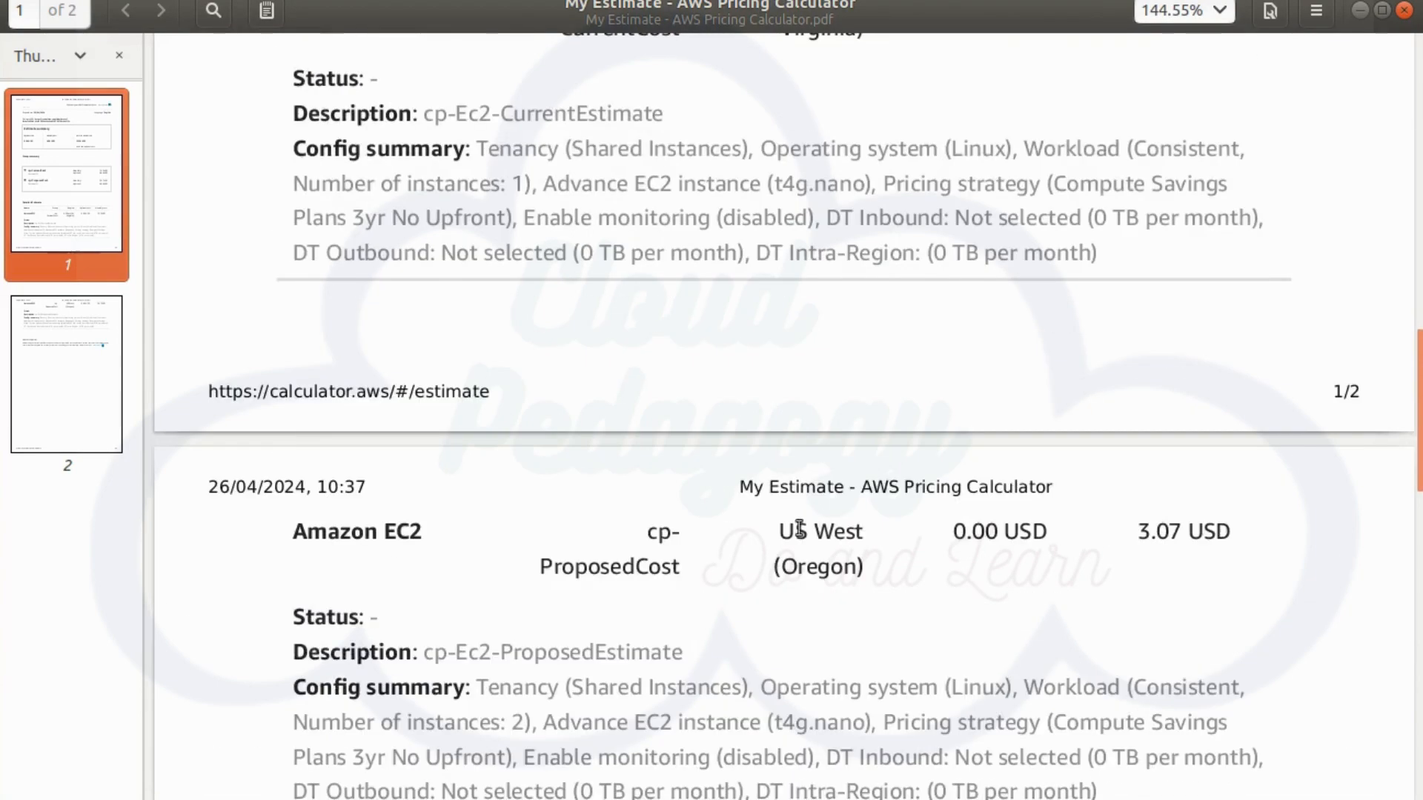
scroll(591, 542, "down", 4)
left_click_drag(630, 289, 679, 307)
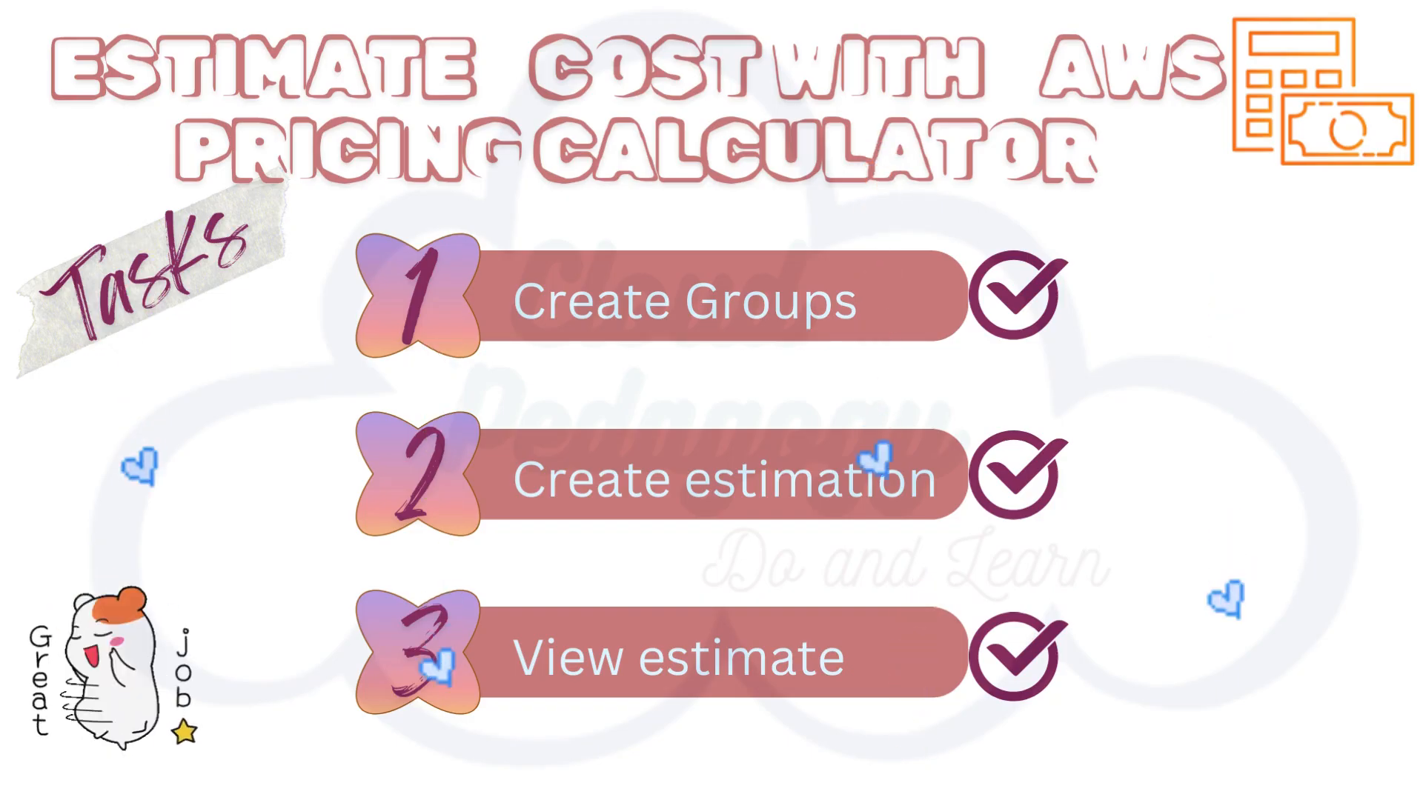